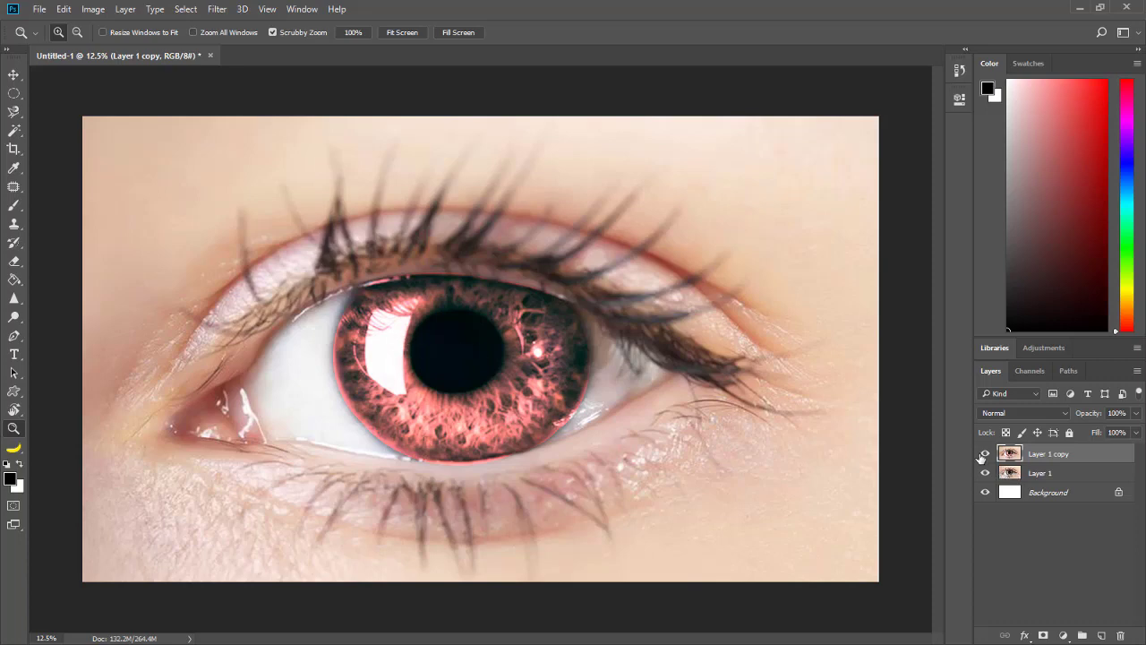
Step: Hide the red-tinted Layer 1 copy and delete it
left_click(982, 455)
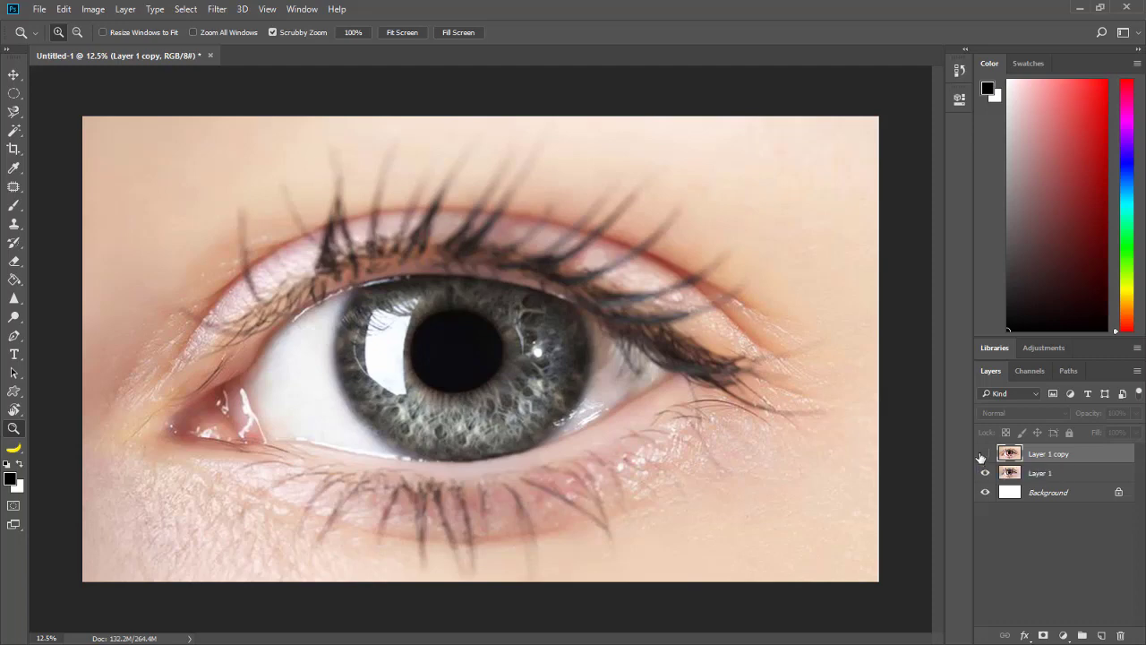
key("Delete")
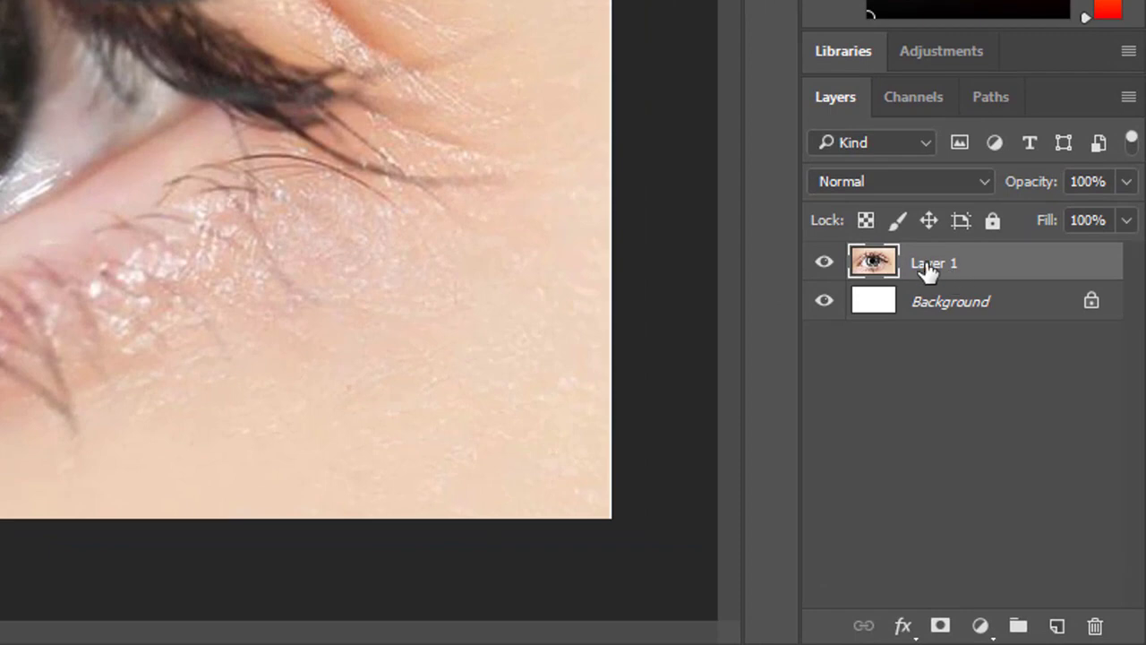
Step: Duplicate Layer 1 into Layer 1 copy, toggling Layer 1's visibility to check the copy
left_click_drag(926, 269, 1056, 621)
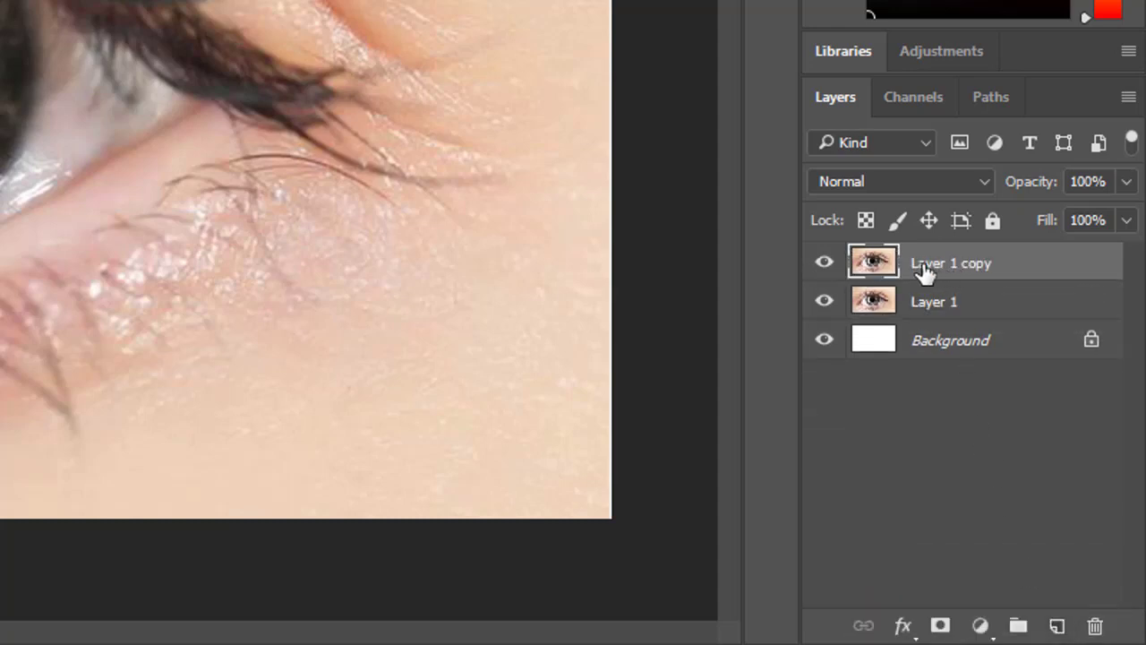
left_click(829, 309)
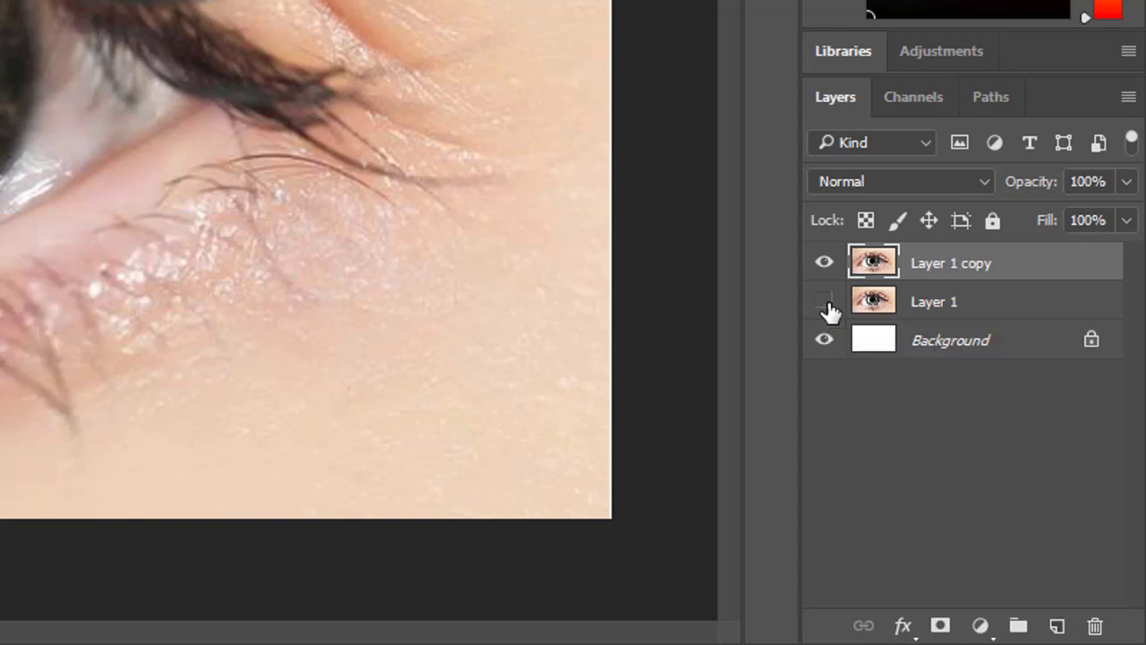
left_click(829, 309)
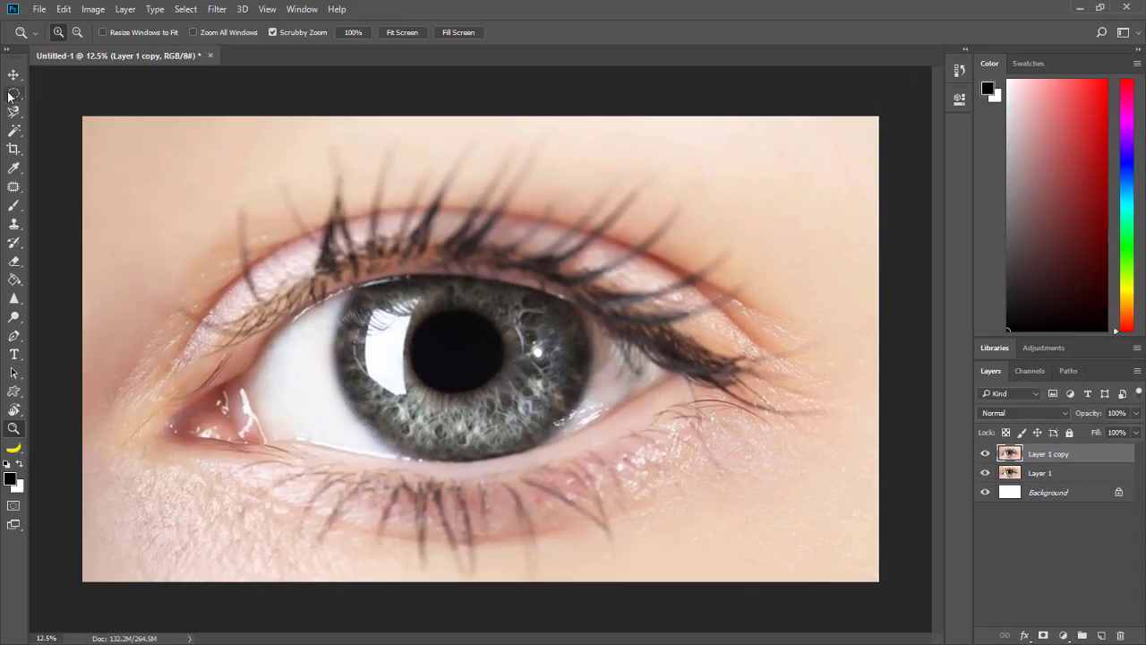
Step: Choose the Elliptical Marquee Tool in New selection mode
left_click(11, 93)
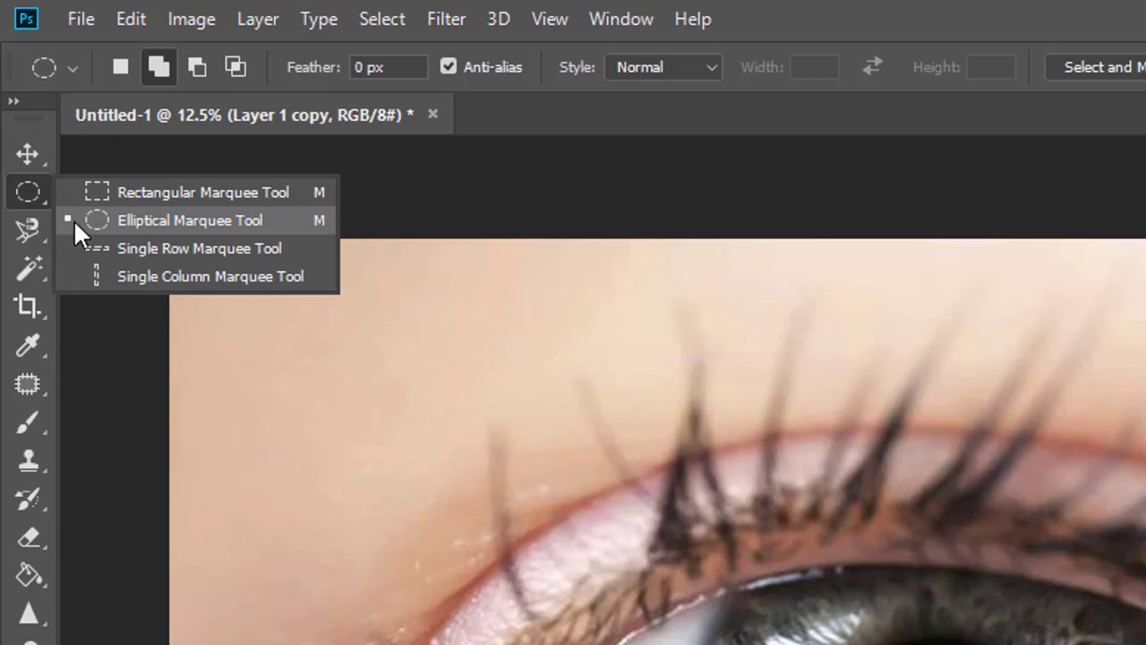
left_click(108, 220)
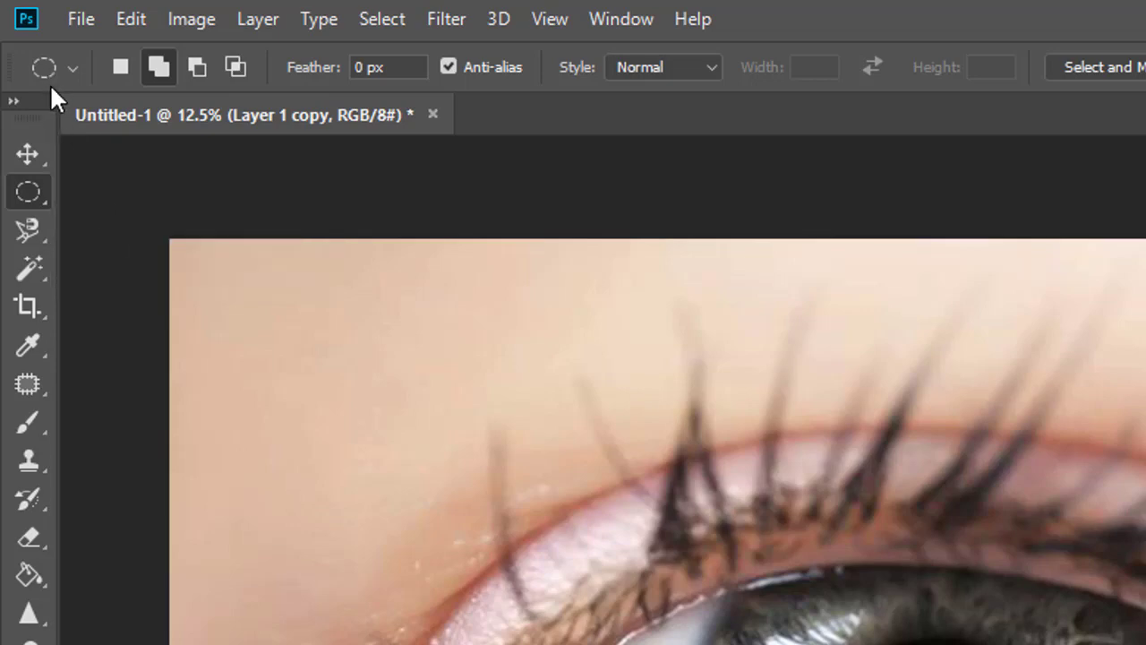
left_click(114, 67)
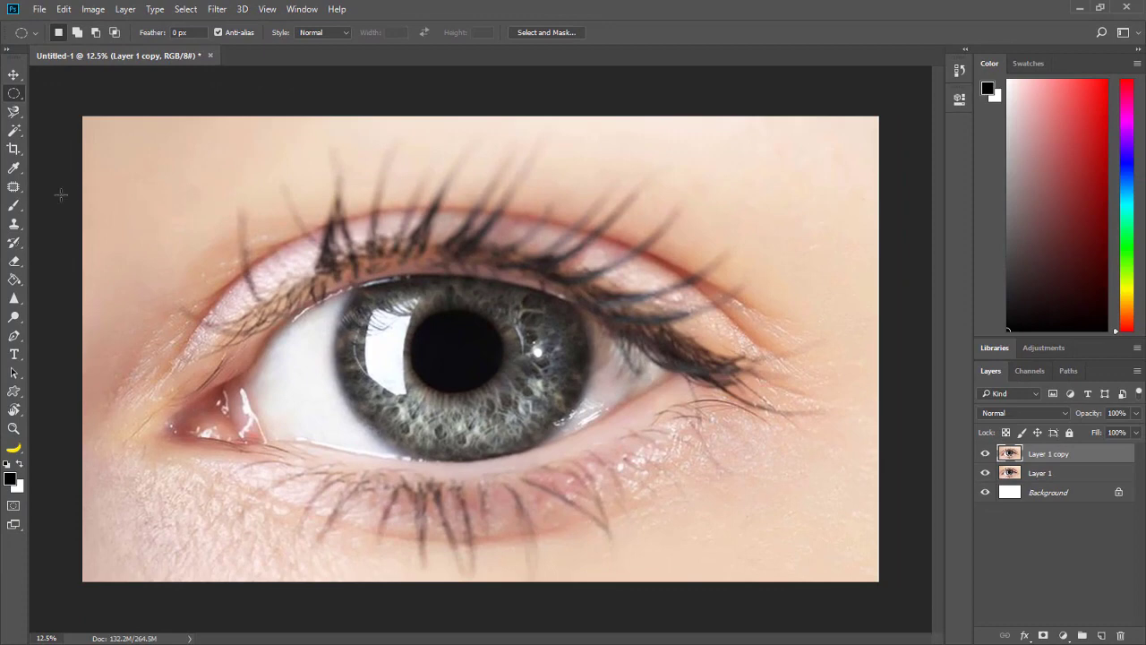
Step: Show rulers, place two horizontal and two vertical guides around the iris, and fit an ellipse between them
left_click(273, 11)
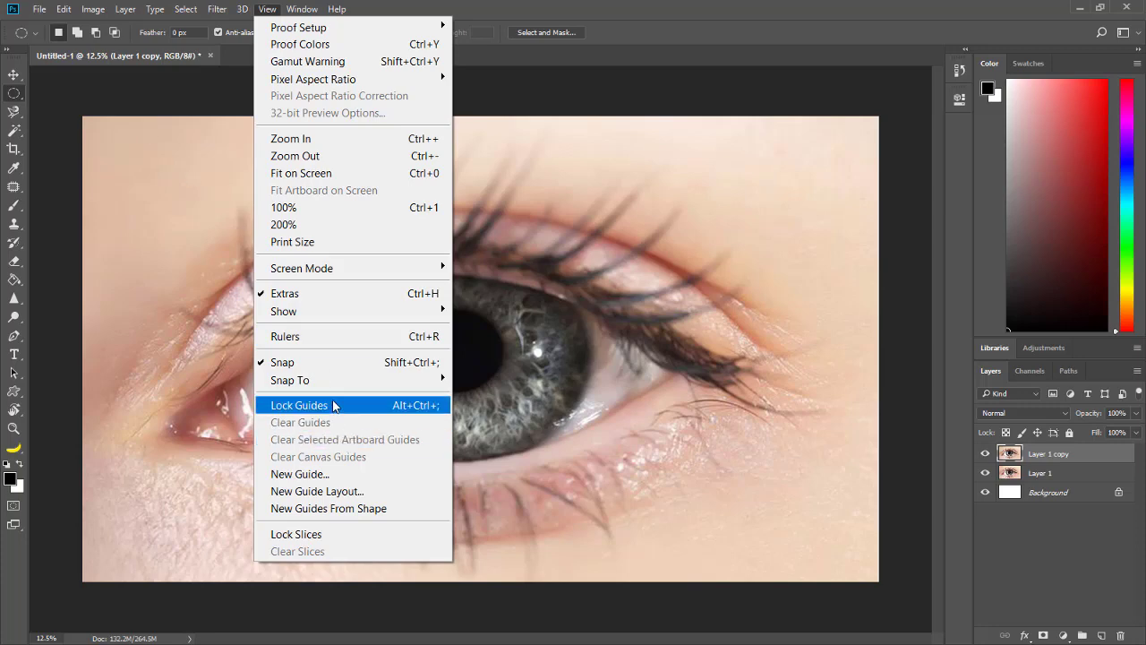
left_click(326, 339)
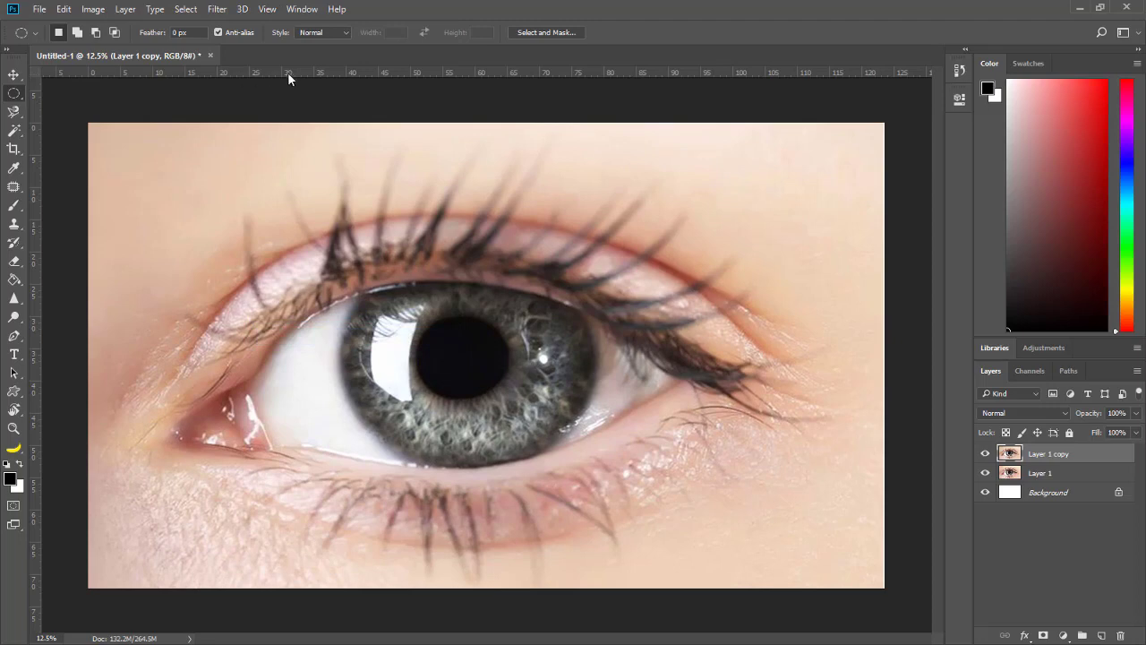
left_click_drag(288, 79, 322, 284)
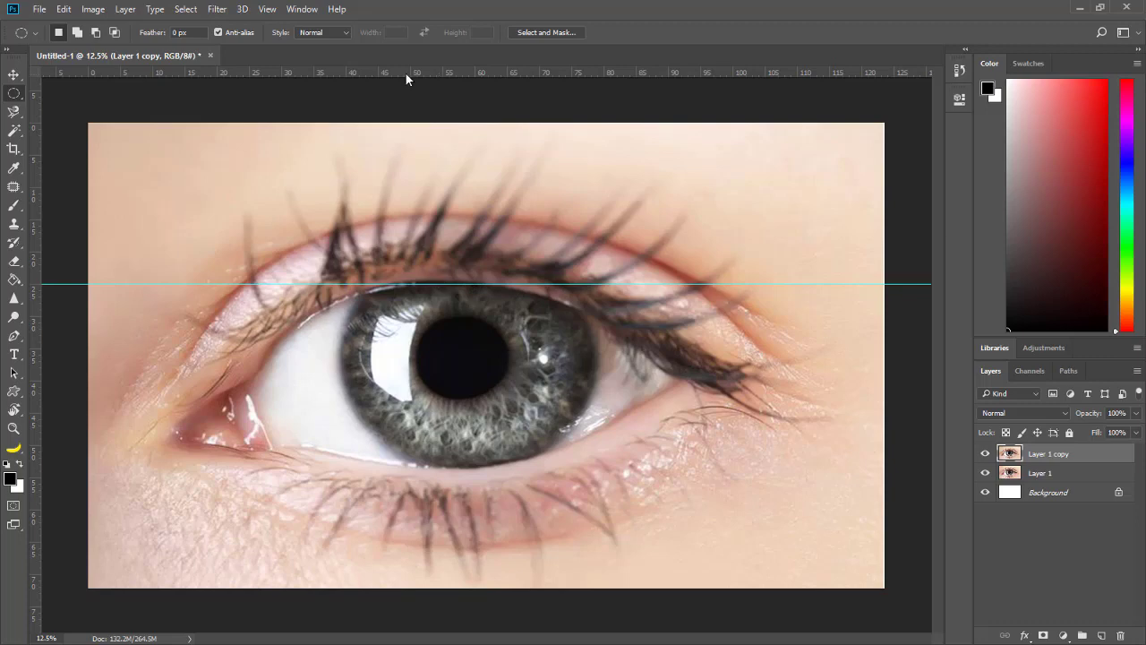
left_click_drag(406, 79, 444, 470)
left_click_drag(37, 227, 339, 273)
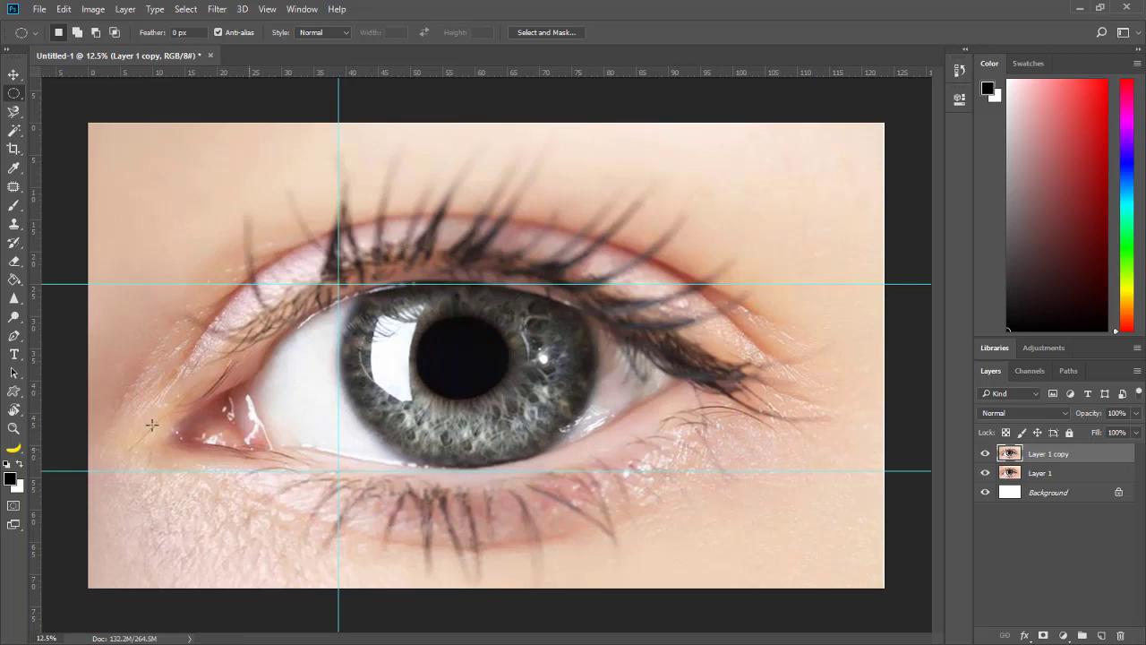
left_click_drag(37, 322, 598, 355)
left_click_drag(339, 285, 594, 464)
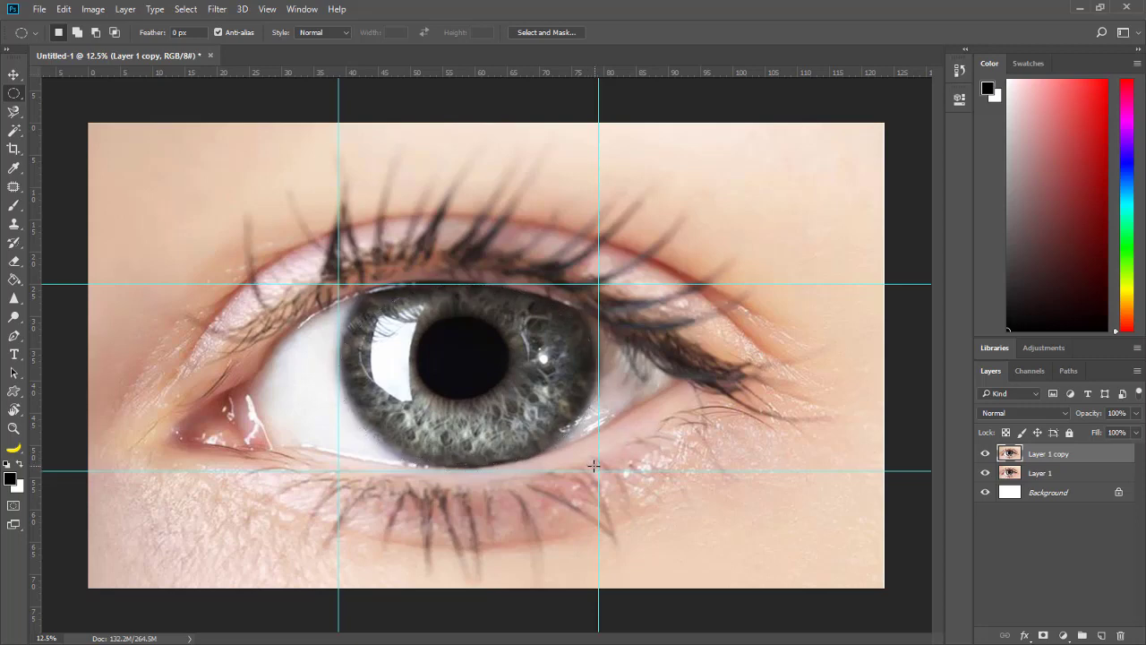
Step: Hide the guides through View > Show and return to the Elliptical Marquee Tool
key("v")
left_click(265, 9)
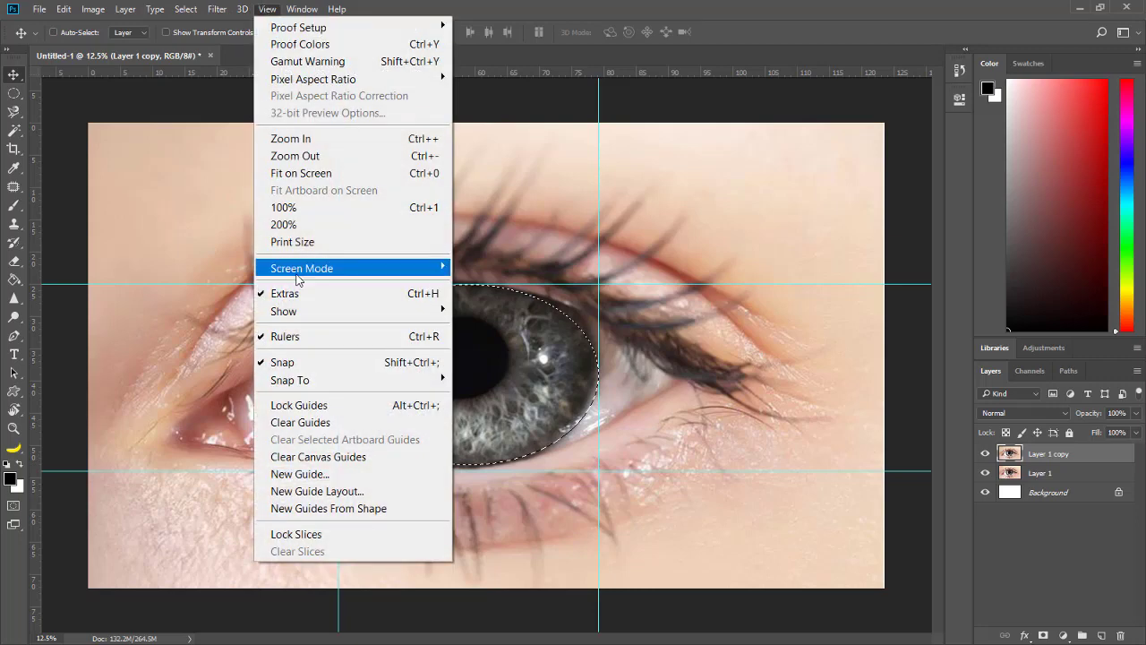
mouse_move(304, 310)
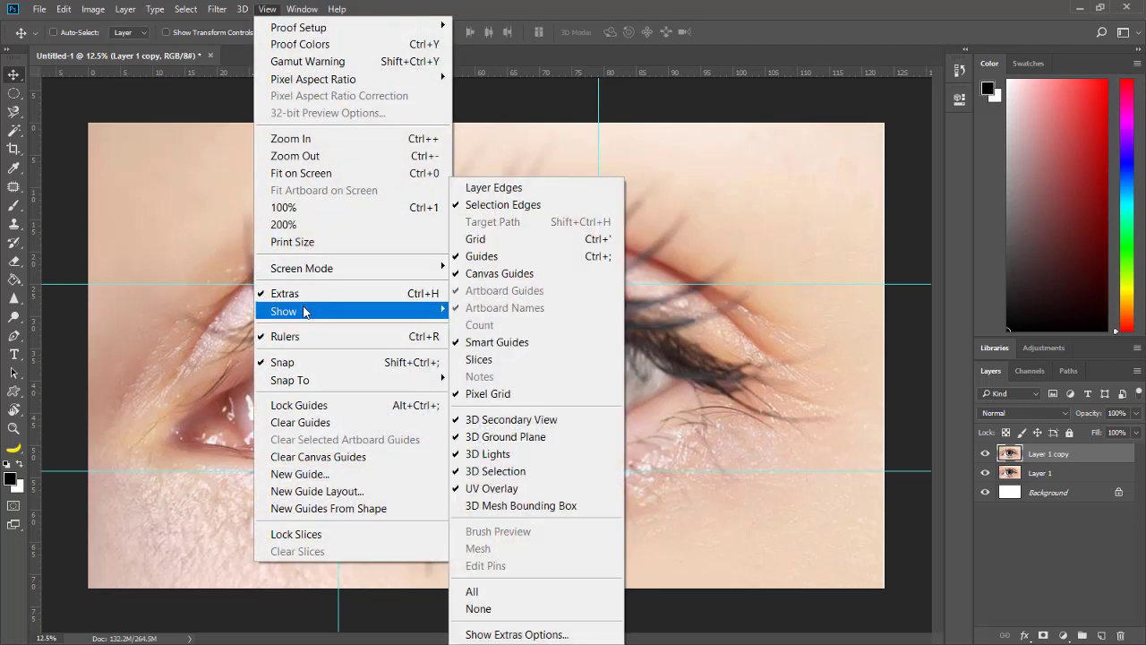
left_click(489, 258)
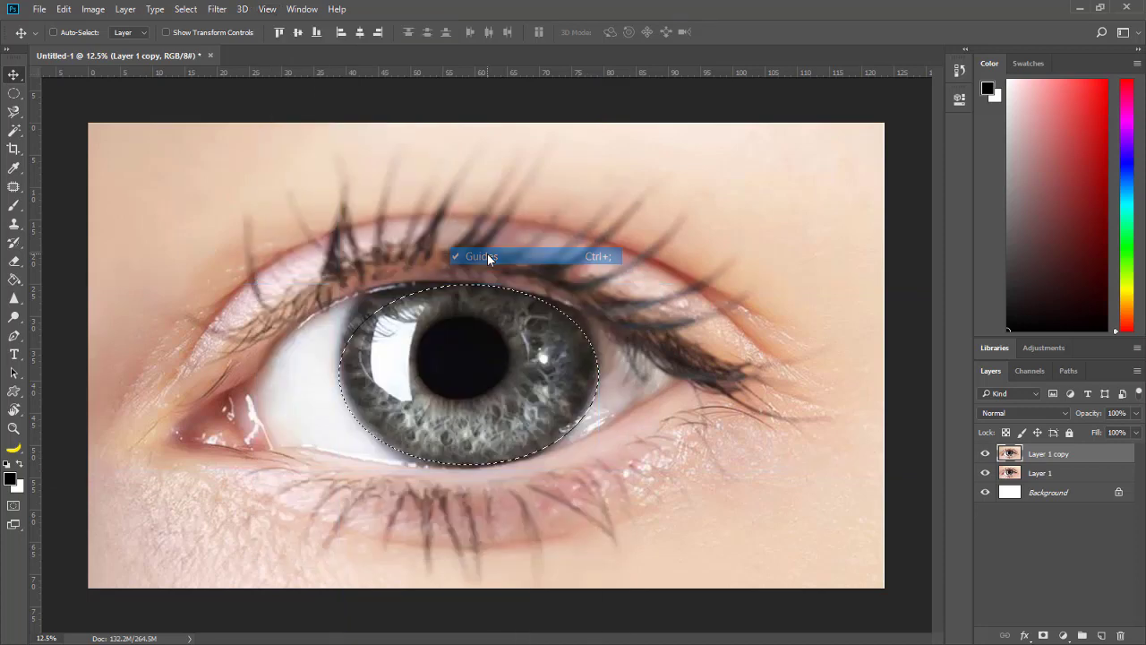
left_click(12, 94)
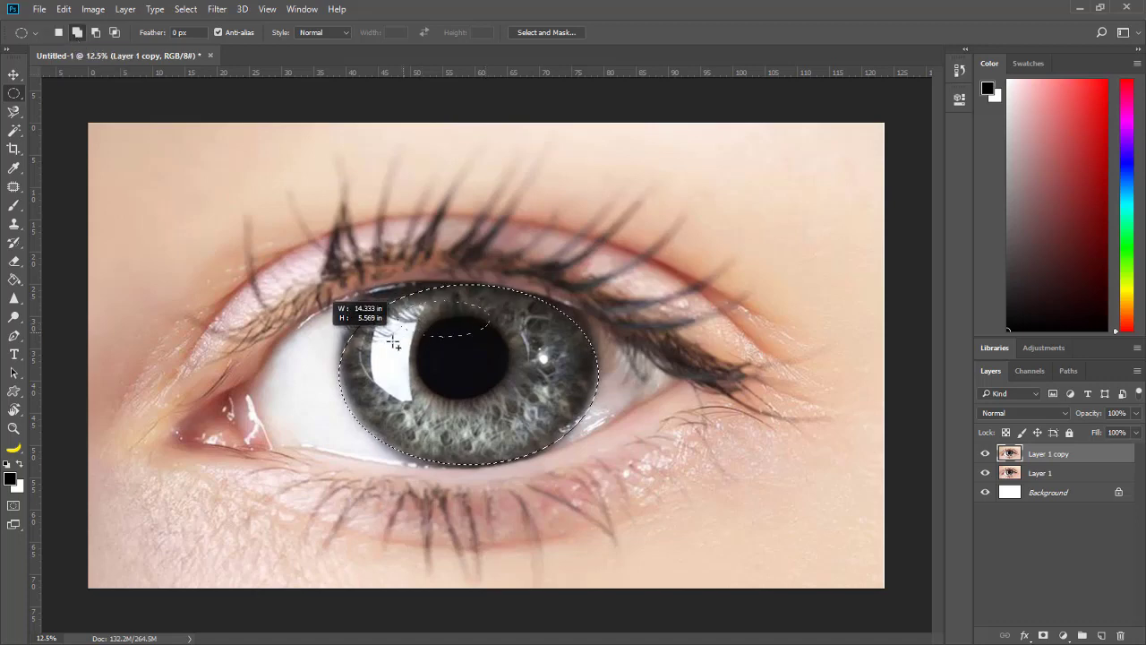
Step: Subtract six ellipses along the upper eyelid from the top of the iris selection
left_click_drag(393, 343, 341, 410)
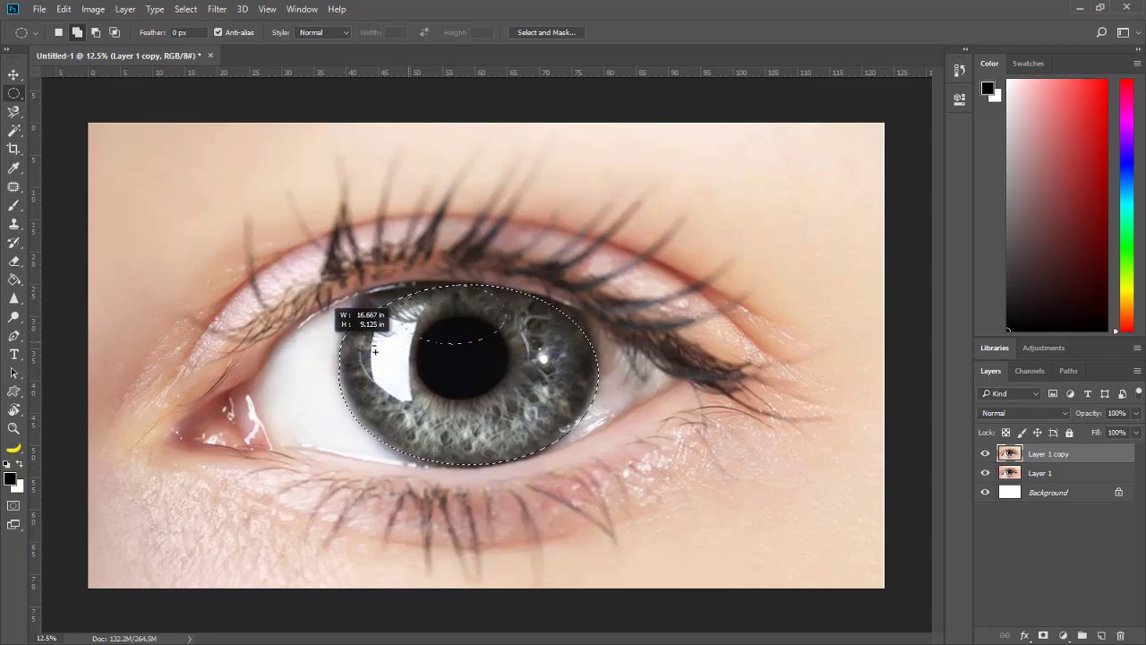
left_click_drag(375, 352, 347, 411)
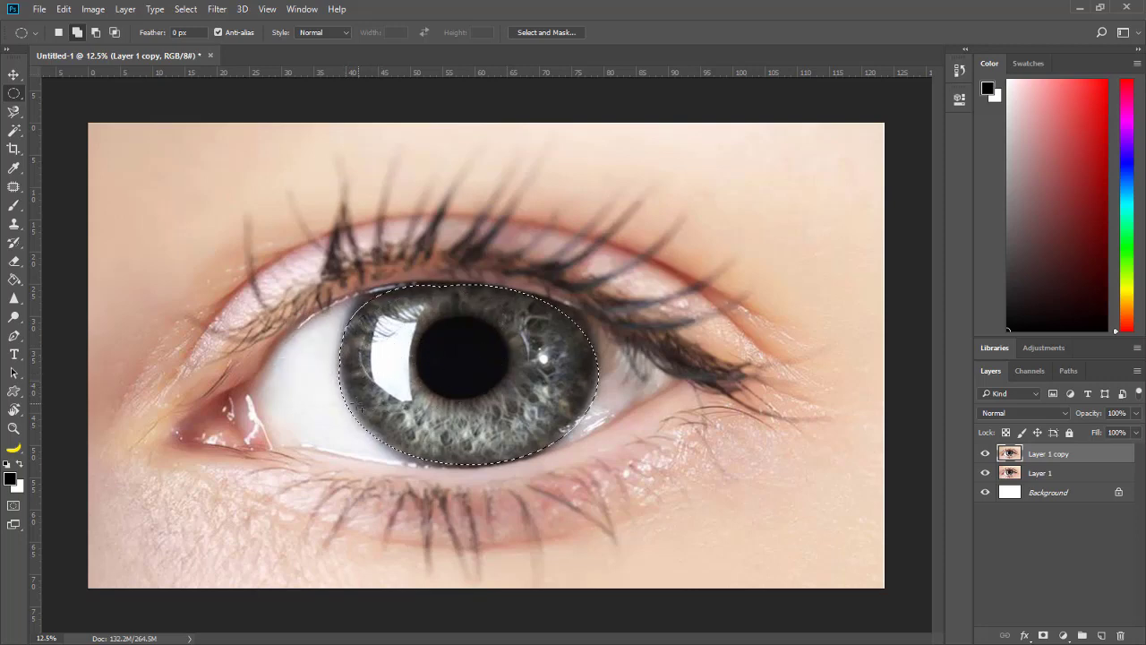
left_click_drag(468, 298, 542, 280)
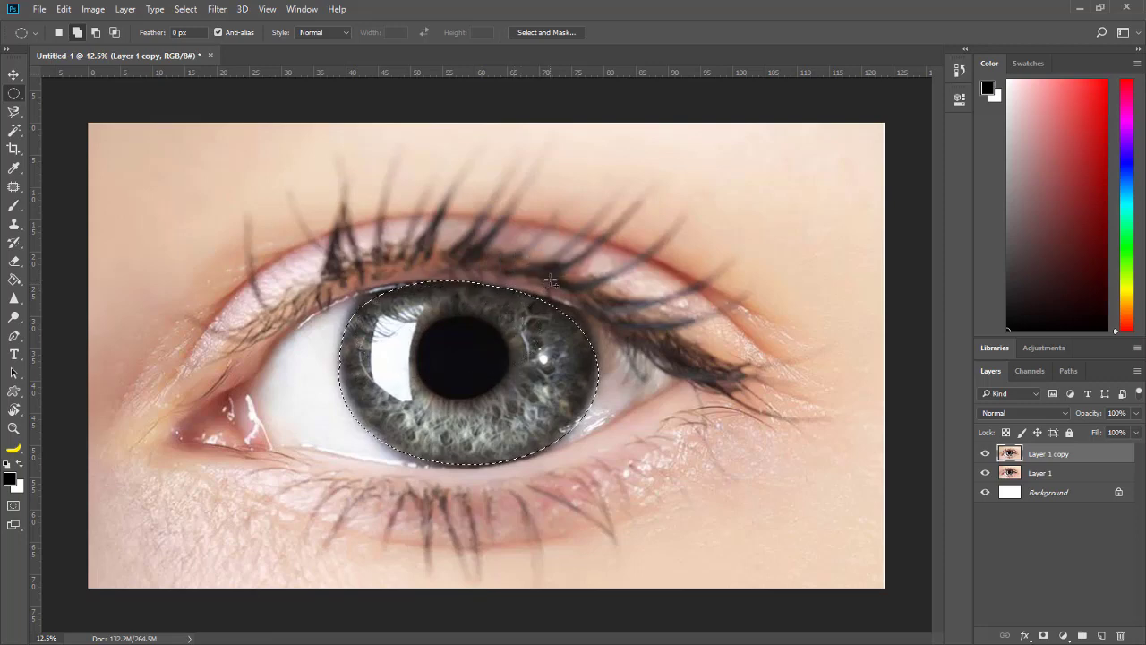
left_click_drag(431, 422, 600, 292)
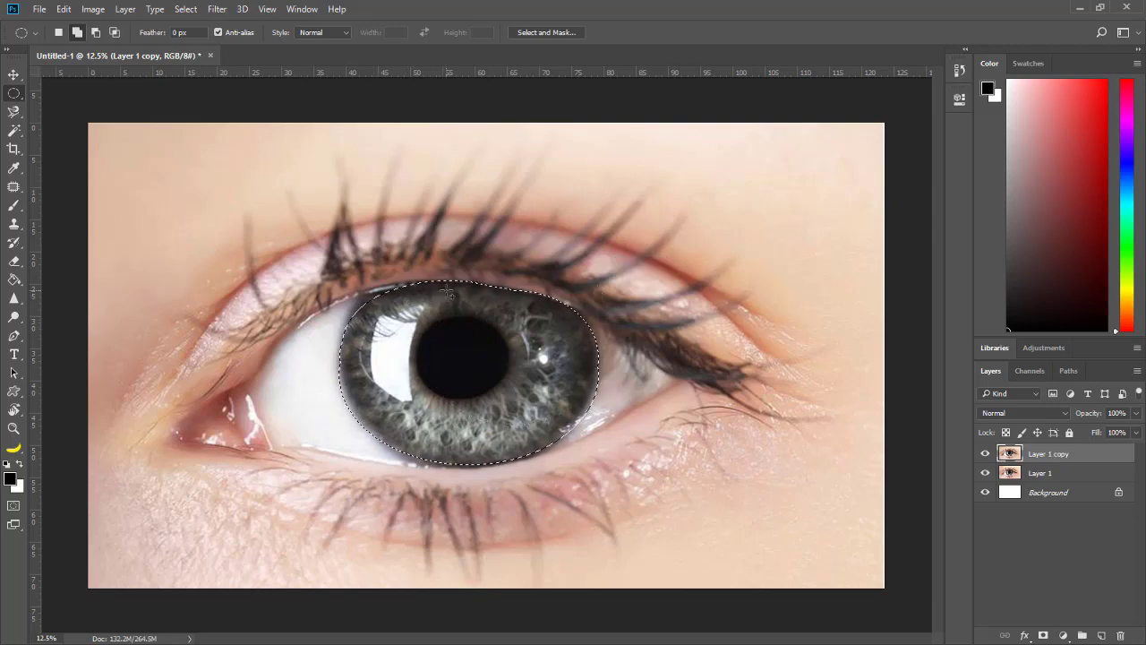
left_click_drag(374, 333, 349, 360)
left_click_drag(396, 309, 354, 328)
Step: Open Color Balance and set the midtones to +2, +42, +90
left_click(96, 10)
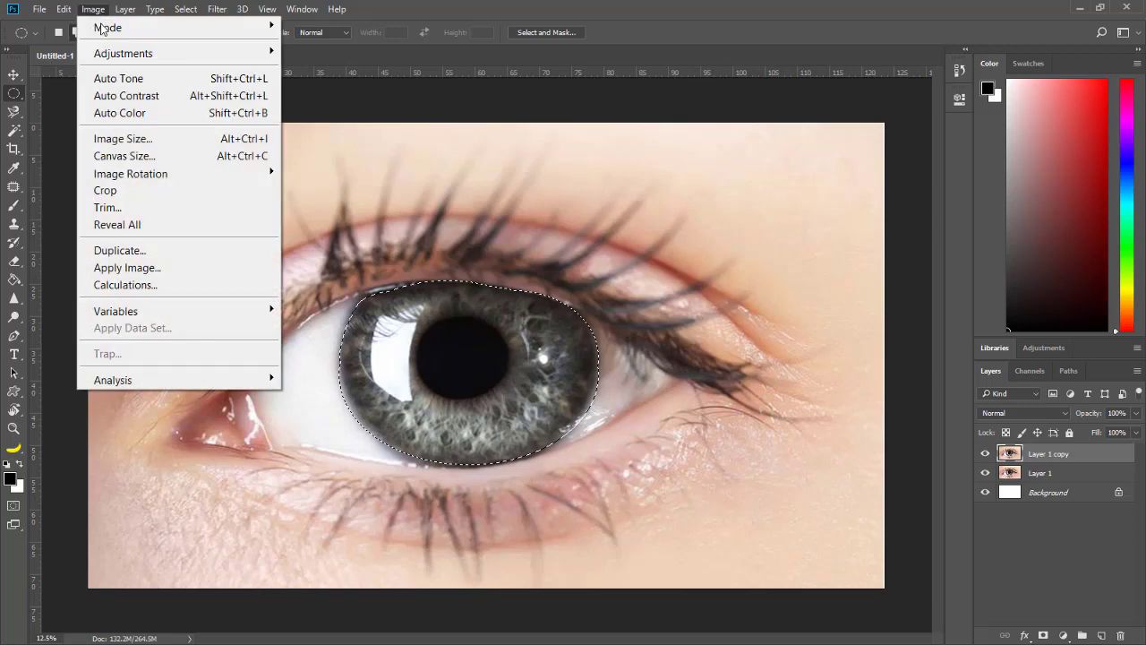
mouse_move(115, 55)
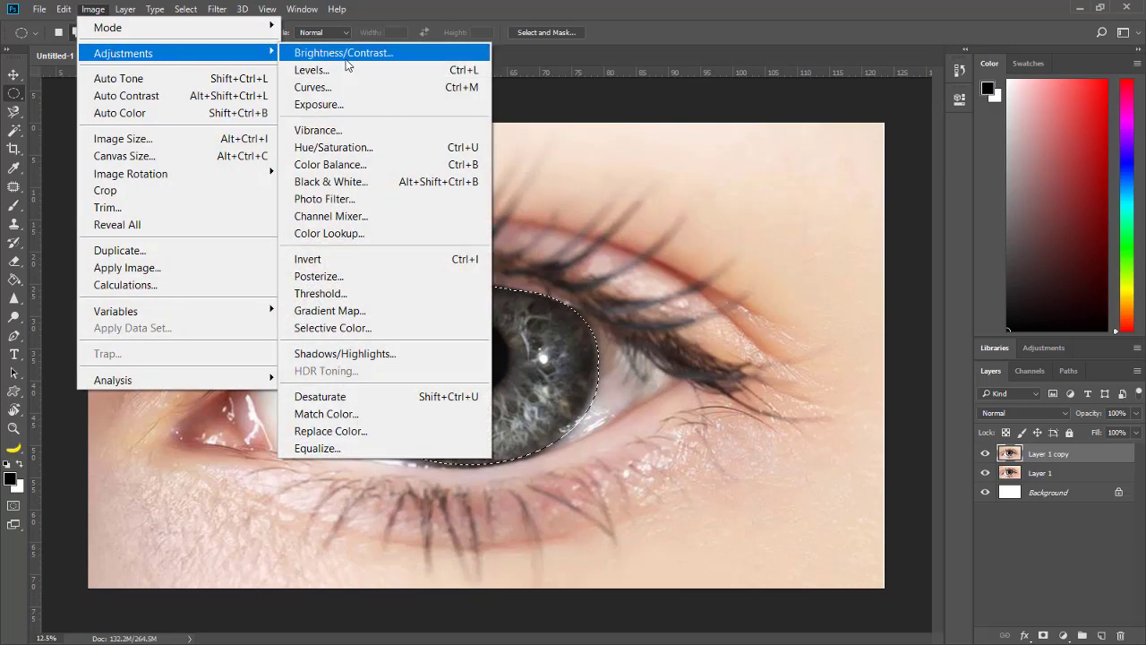
left_click(377, 170)
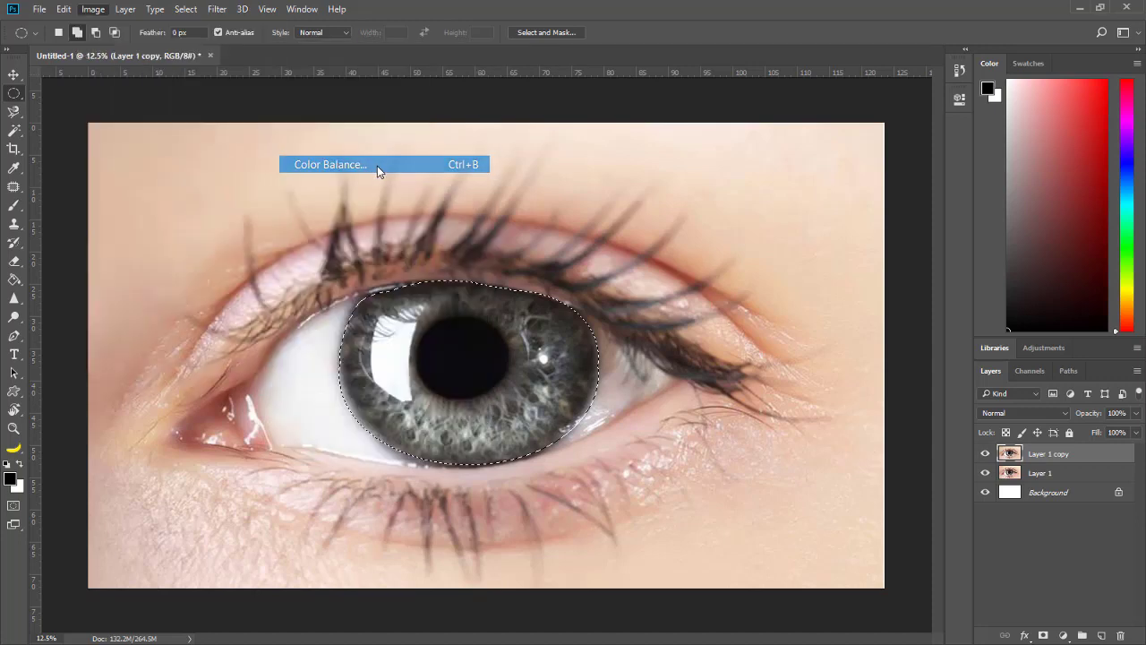
left_click_drag(432, 121, 629, 107)
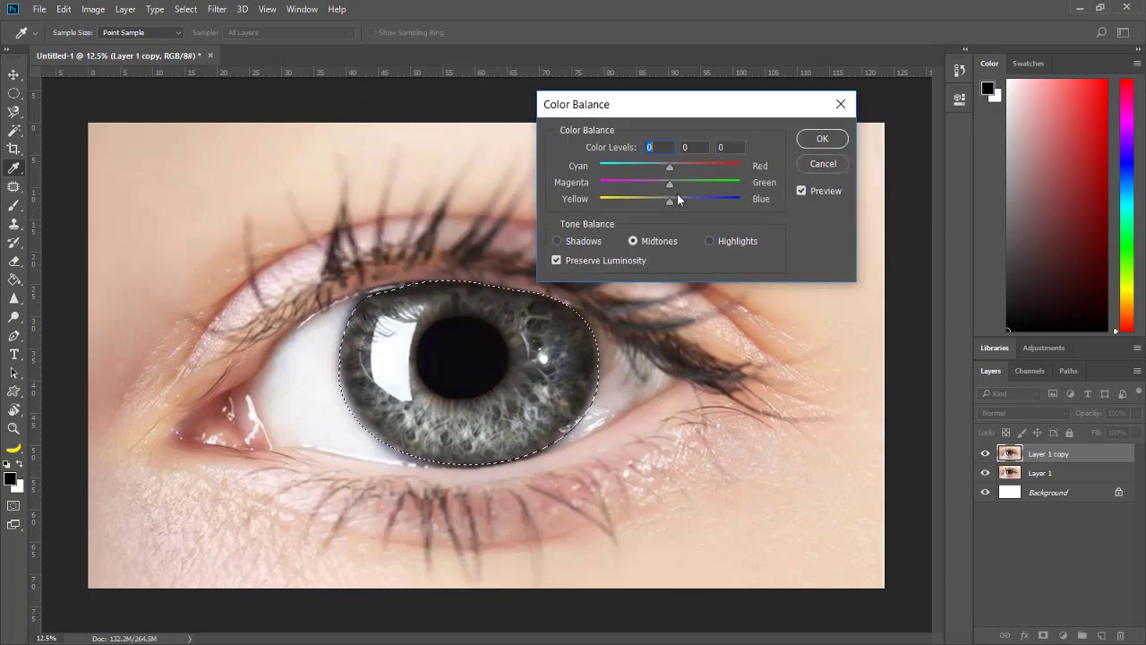
left_click_drag(667, 164, 735, 167)
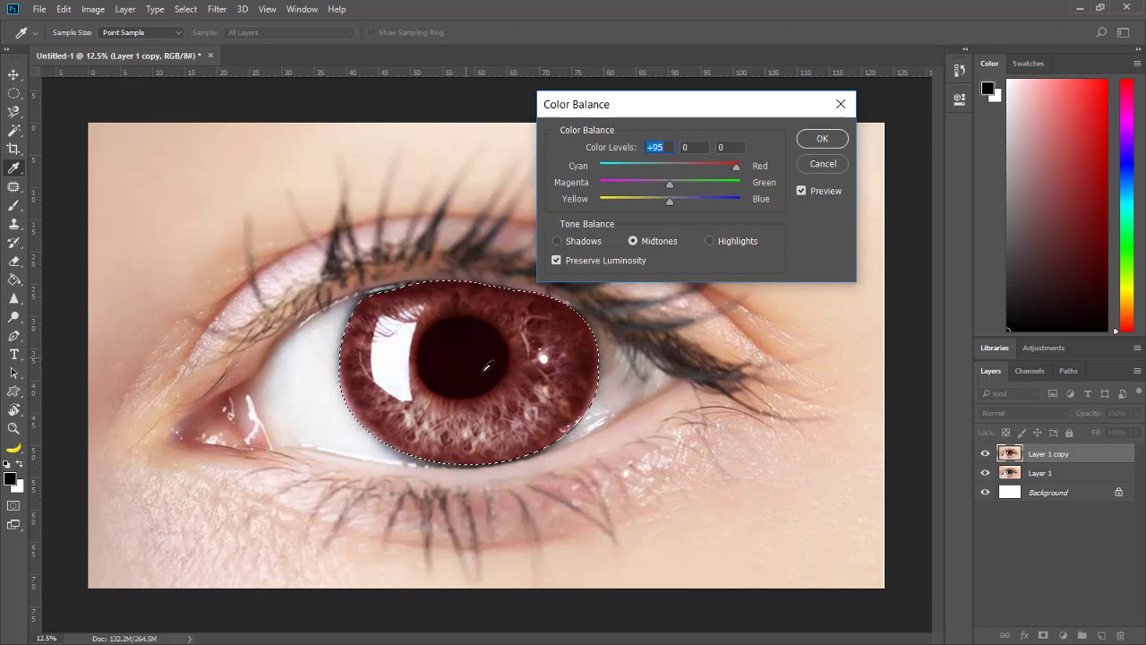
left_click_drag(671, 183, 655, 161)
left_click_drag(666, 202, 699, 181)
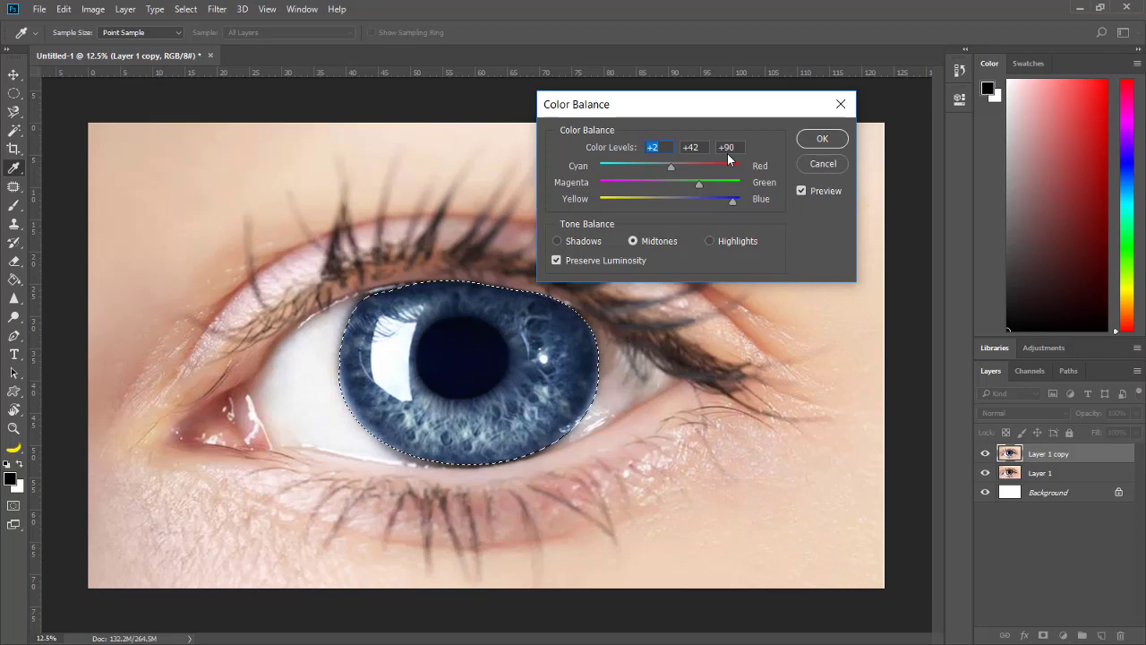
Step: Toggle Preview to compare the blue iris, then apply the Color Balance
left_click(803, 192)
left_click(806, 192)
left_click(807, 192)
left_click(807, 192)
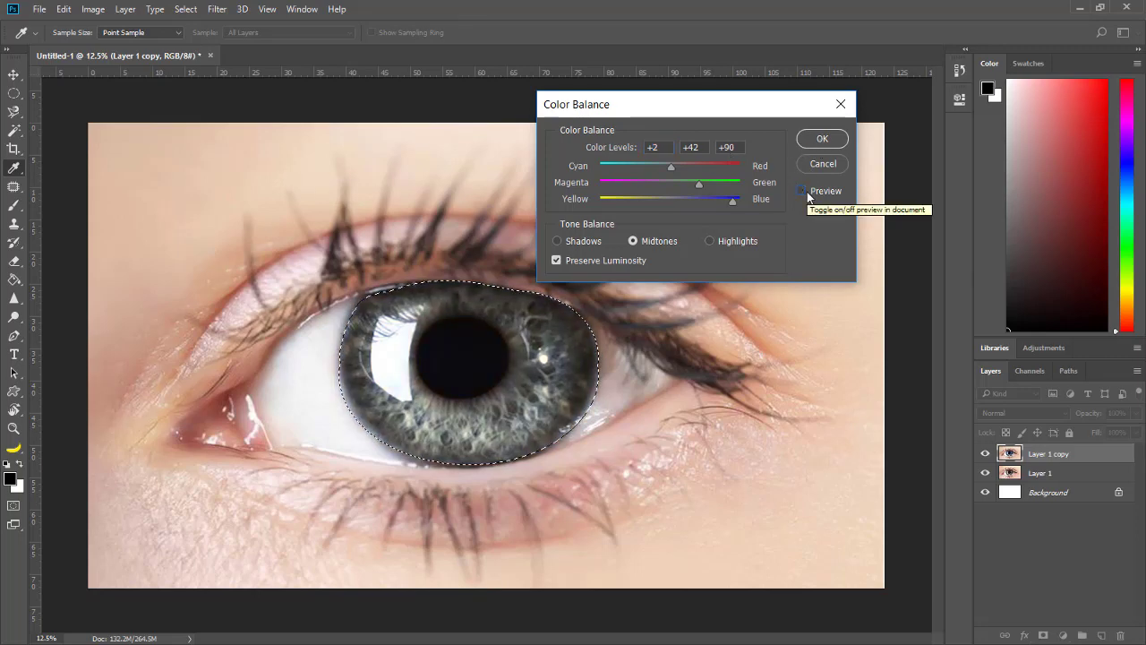
left_click(807, 191)
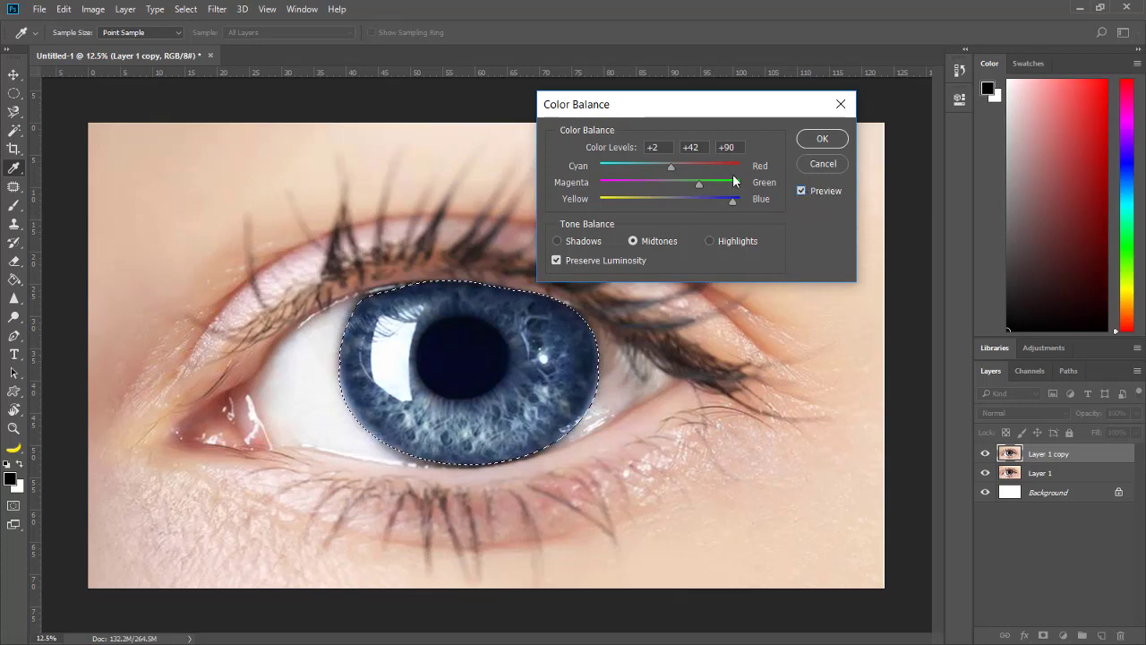
left_click(819, 141)
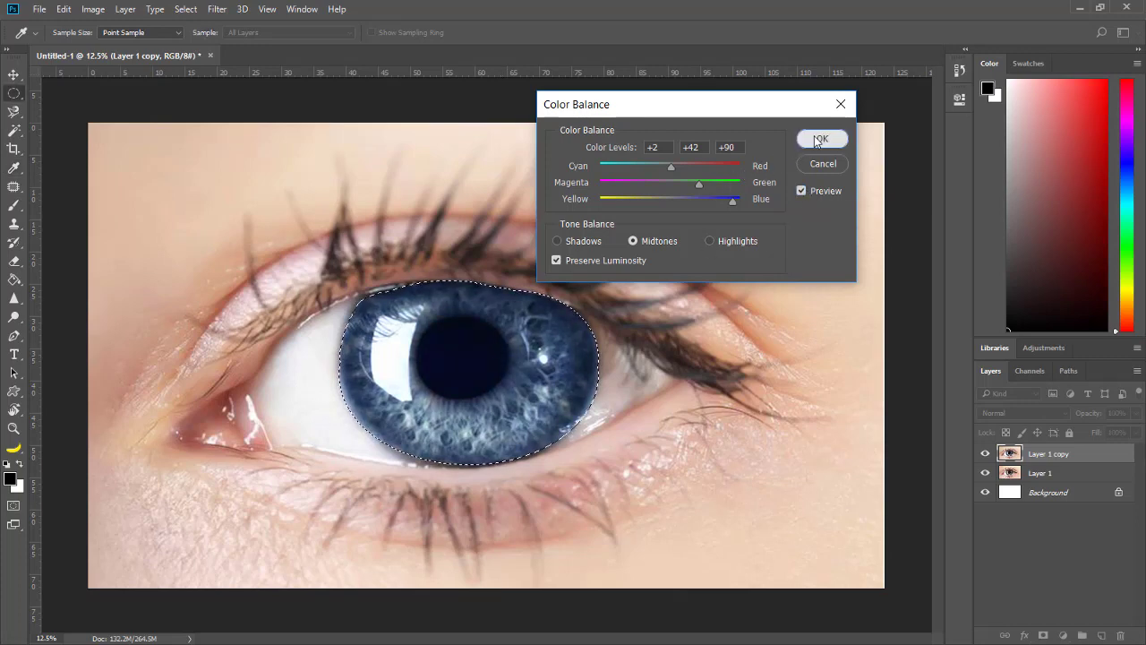
Step: Zoom out, deselect the iris, and toggle Layer 1 copy to compare the blue result
left_click(21, 428)
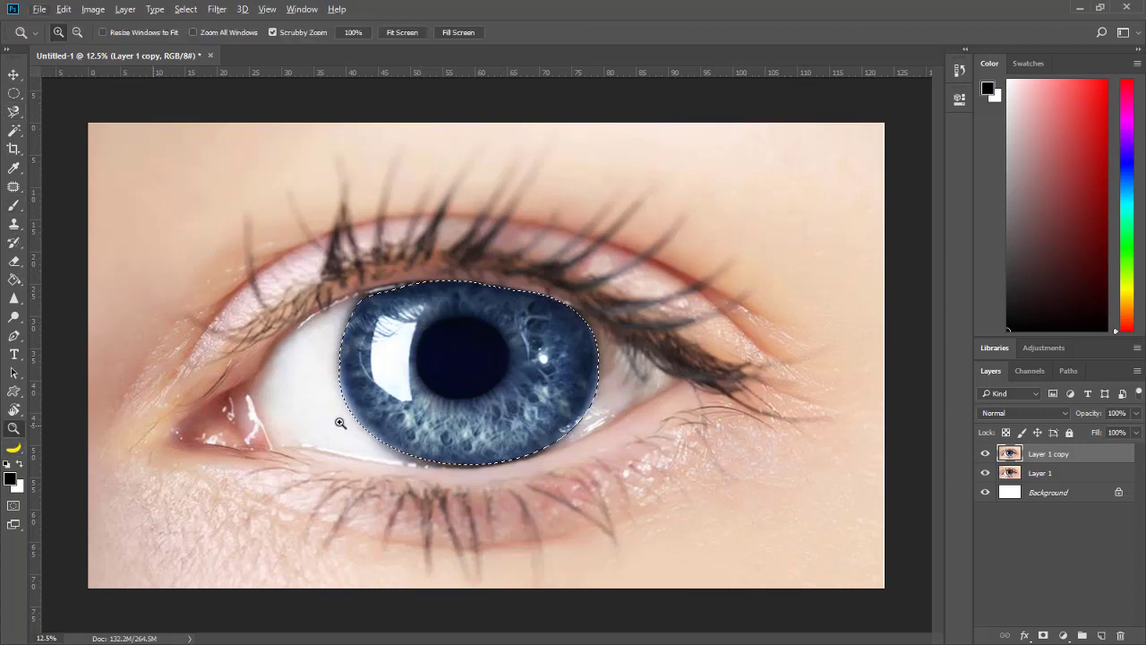
left_click(473, 379, "alt")
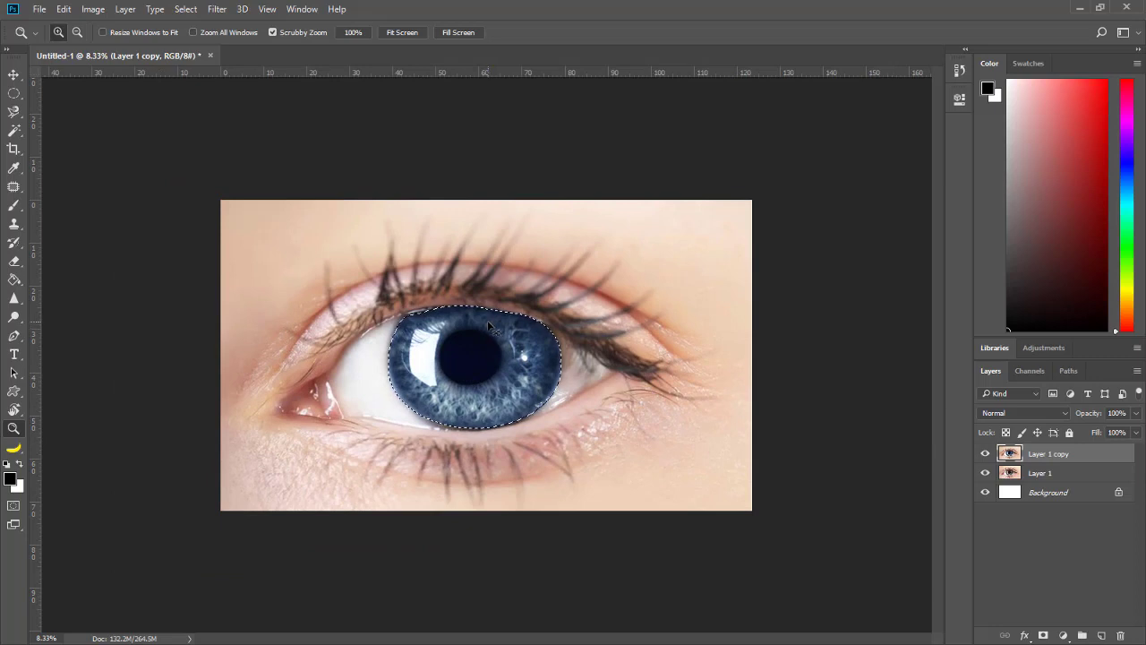
key("ctrl+d")
left_click(985, 454)
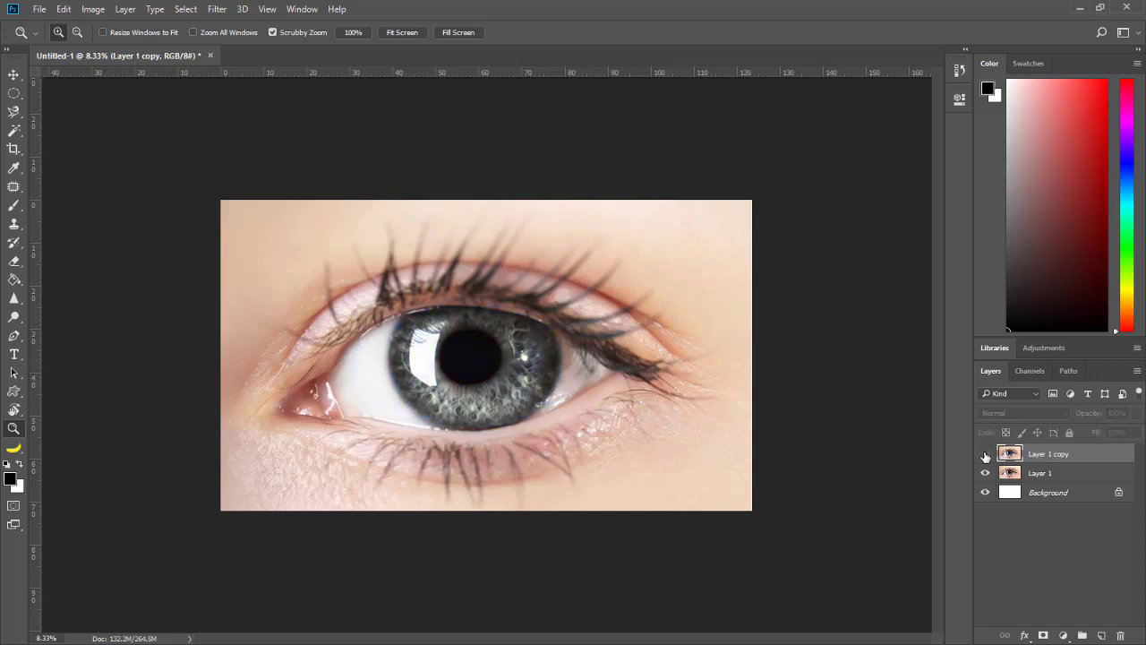
left_click(985, 454)
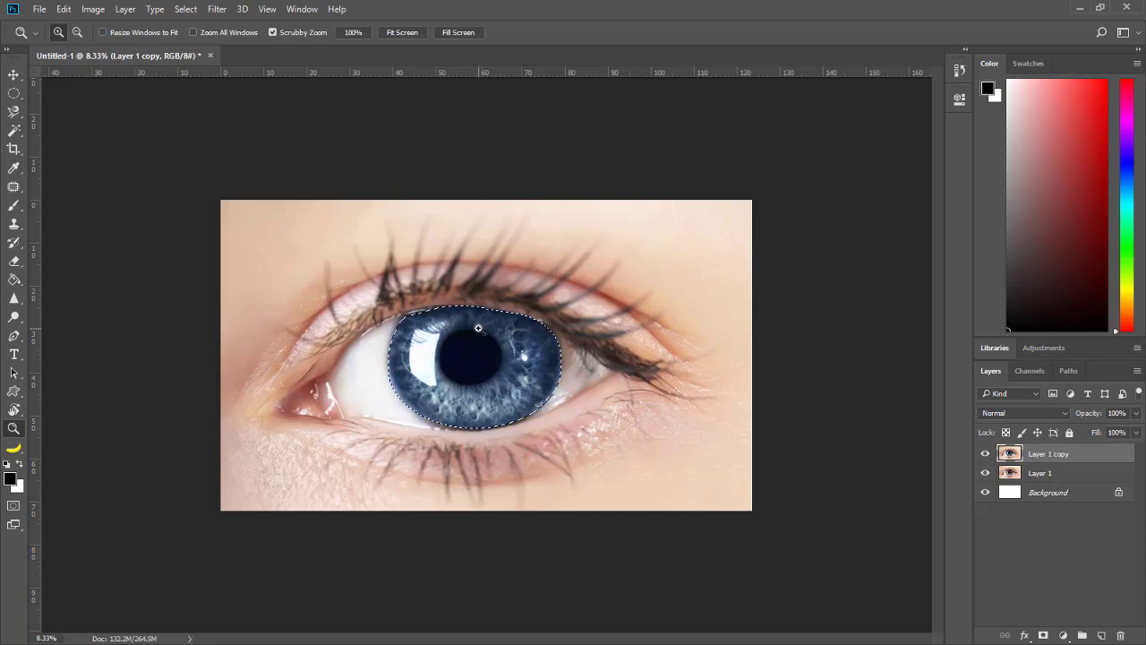
Step: Zoom back in, hide Layer 1 copy, and duplicate Layer 1 into Layer 1 copy 2
left_click(504, 336)
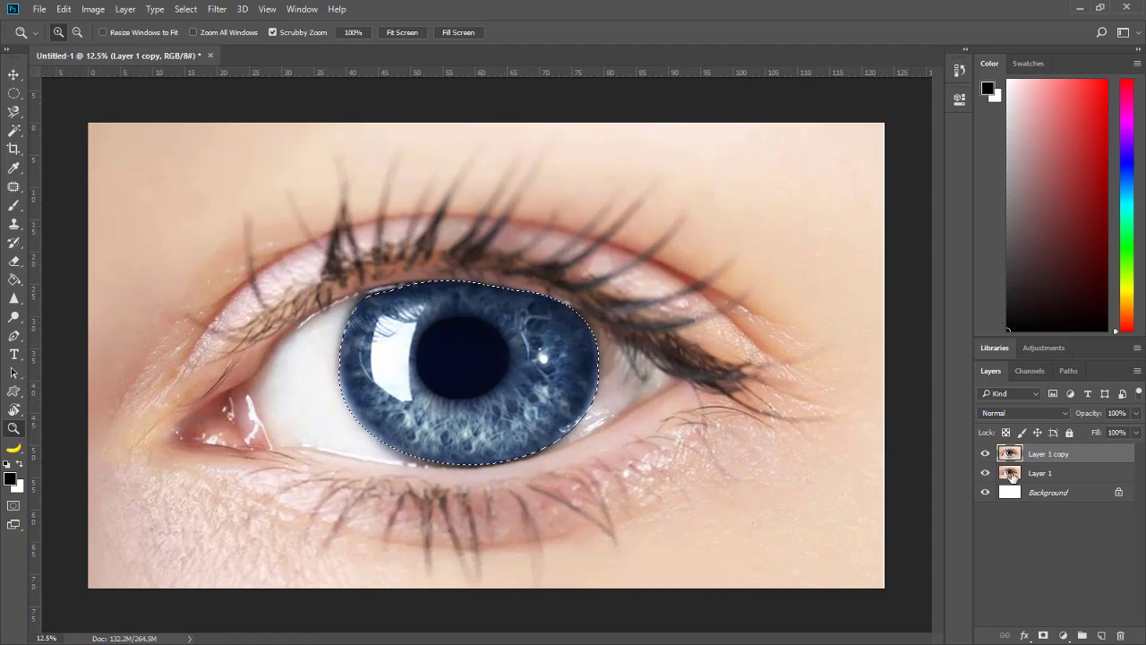
left_click(985, 453)
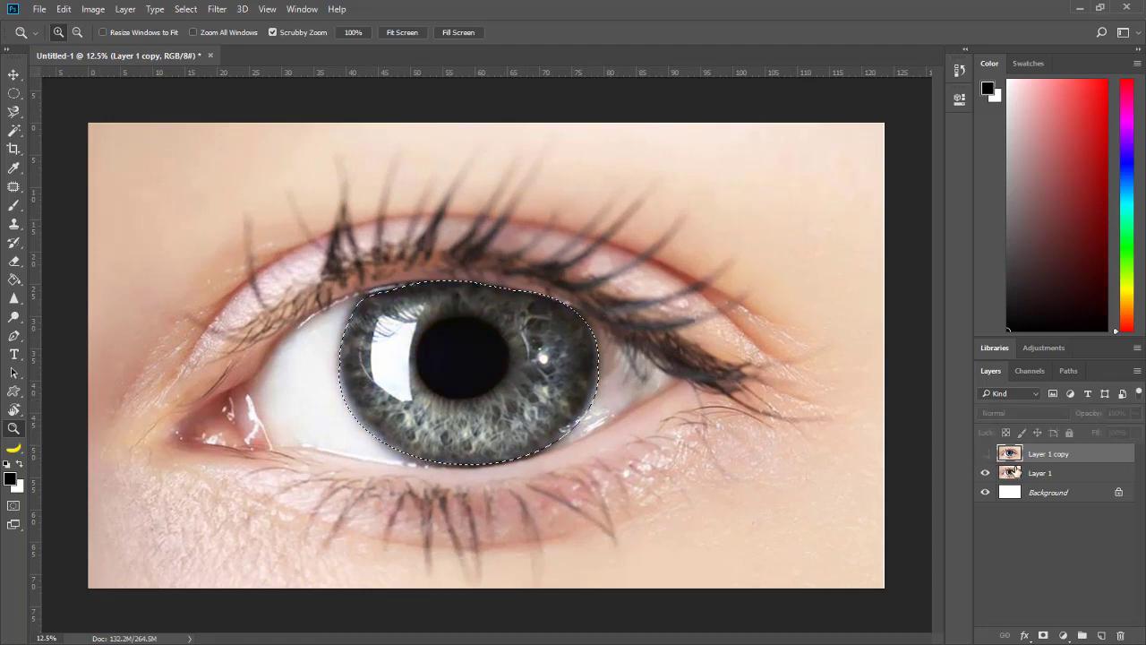
left_click_drag(1017, 472, 1101, 635)
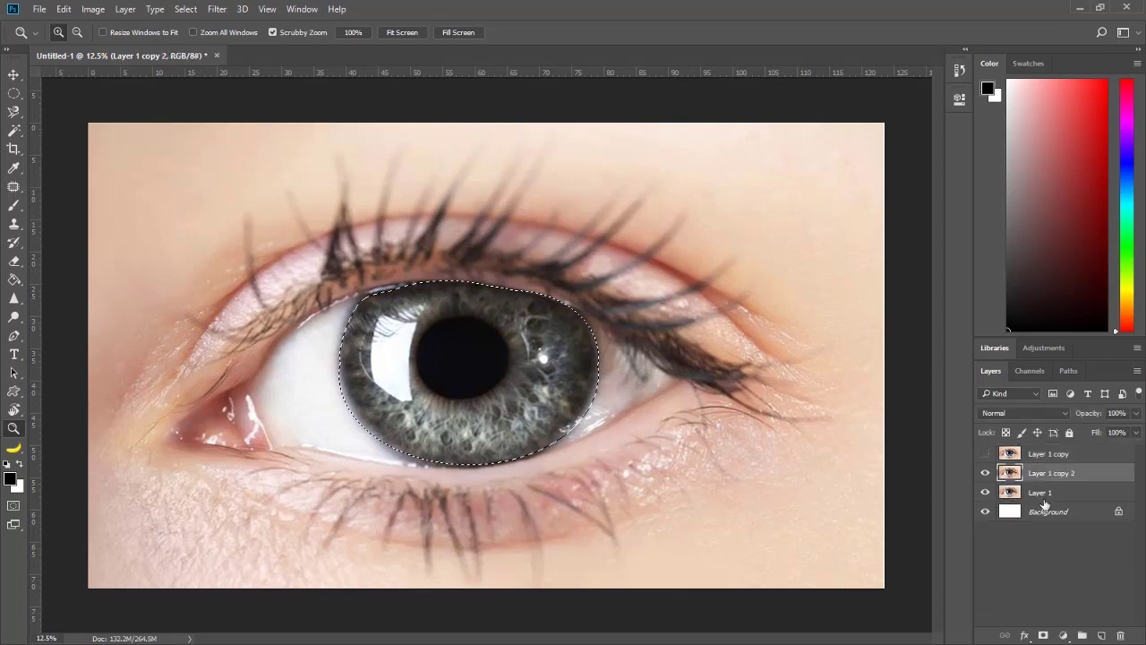
Step: Open the Channel Mixer and experiment with the Red output's red, green and blue sliders
left_click(97, 9)
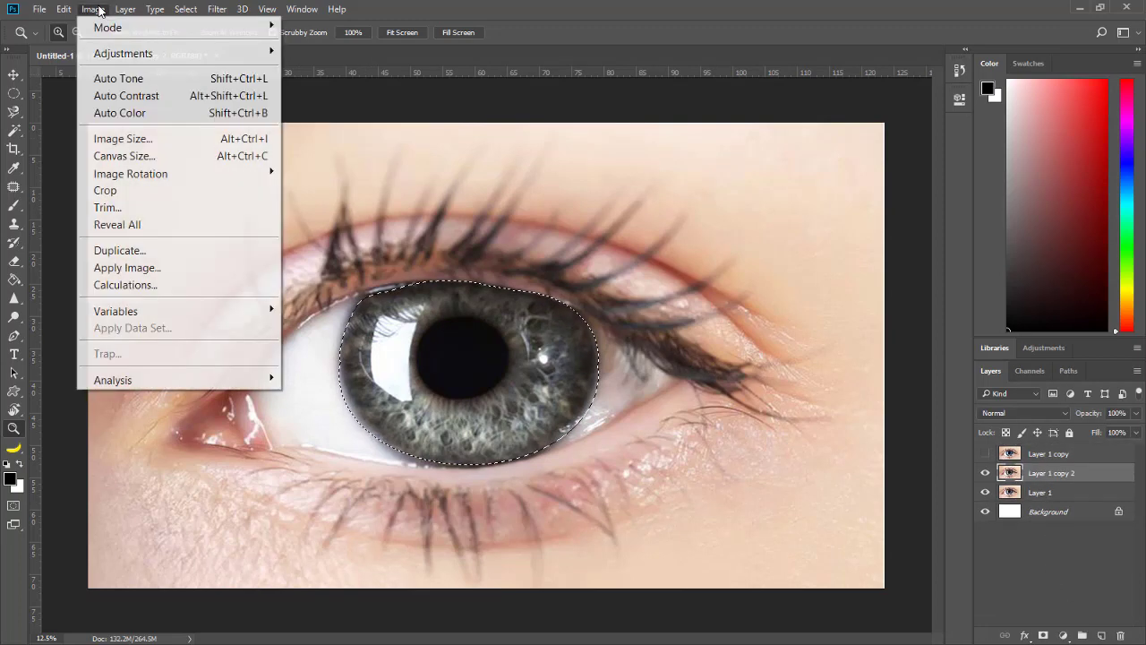
mouse_move(122, 52)
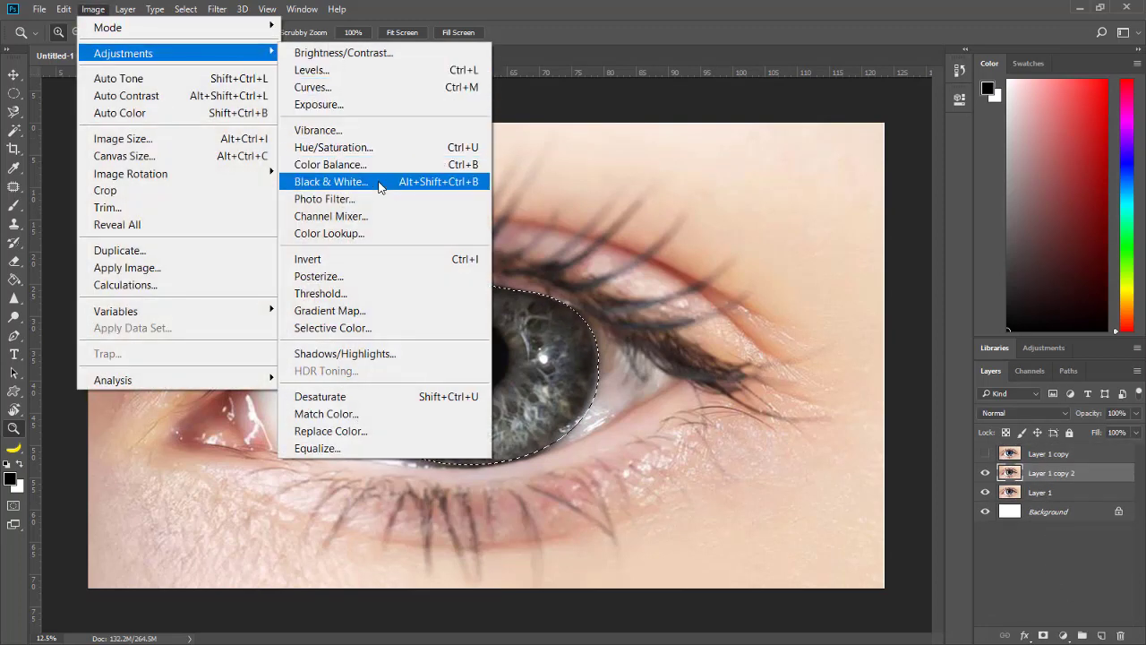
left_click(387, 217)
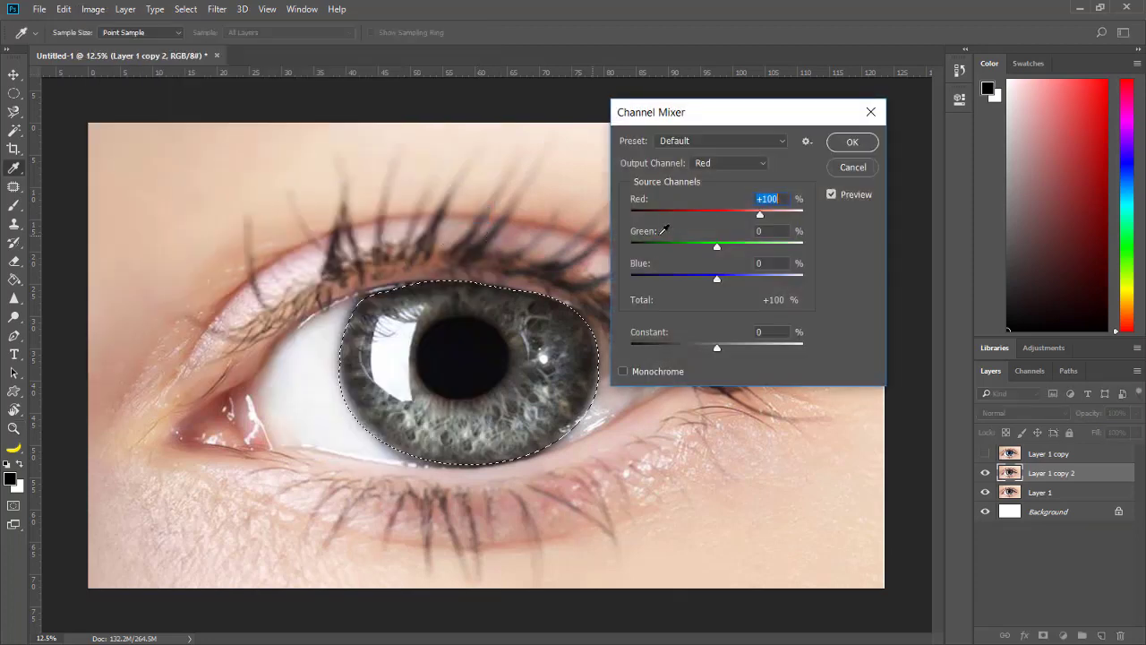
left_click_drag(760, 214, 667, 212)
left_click_drag(717, 249, 767, 248)
left_click_drag(721, 284, 776, 282)
left_click_drag(666, 215, 718, 220)
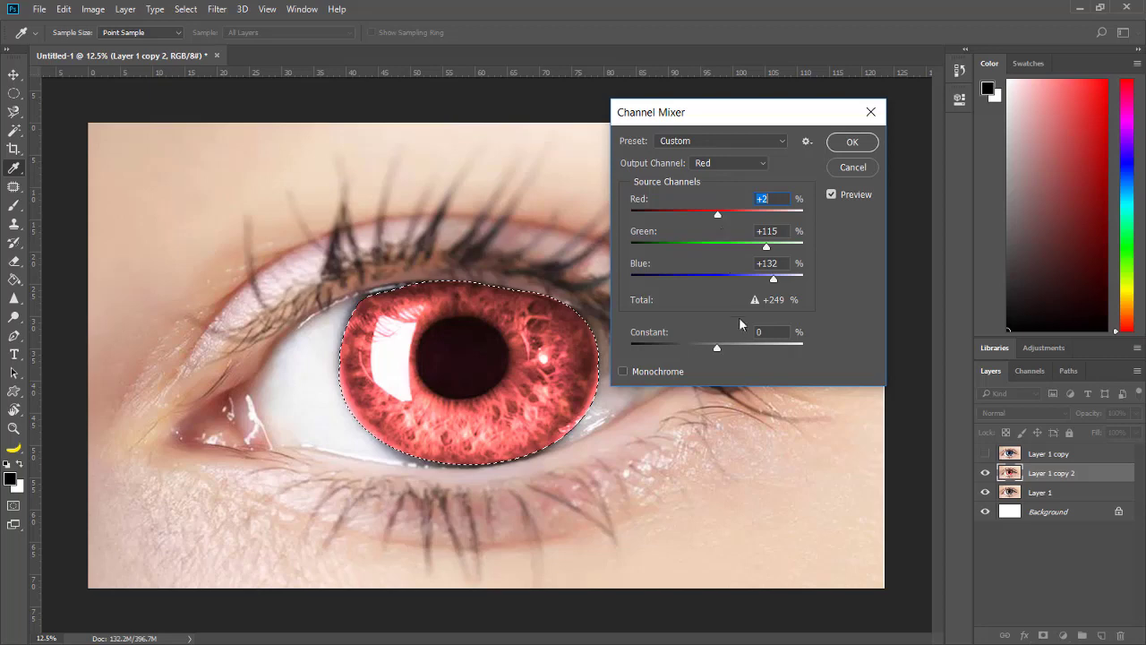
Step: Try the Black & White with Green Filter preset and adjust its red source amount
left_click(707, 165)
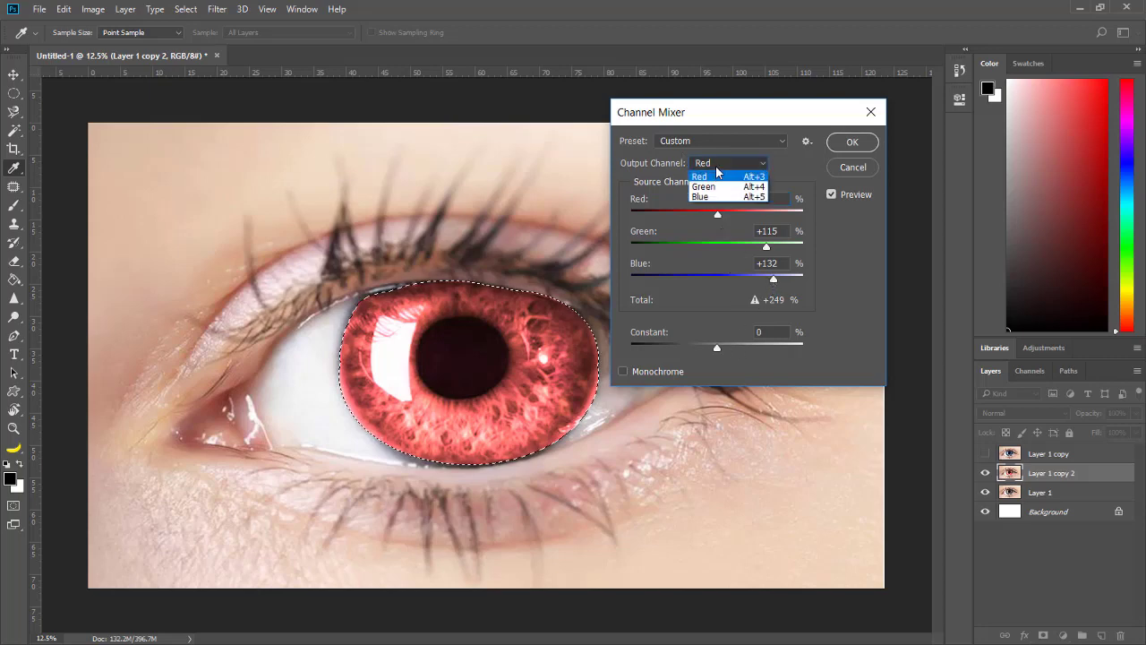
left_click(711, 159)
left_click(706, 140)
left_click(706, 140)
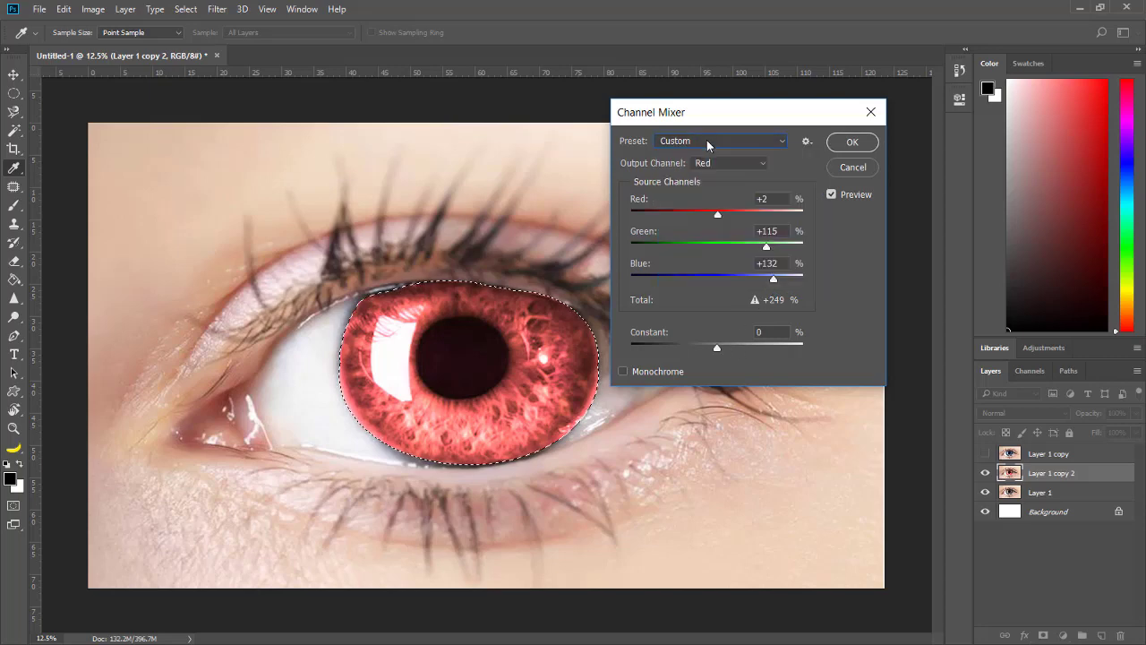
left_click(707, 140)
left_click(708, 211)
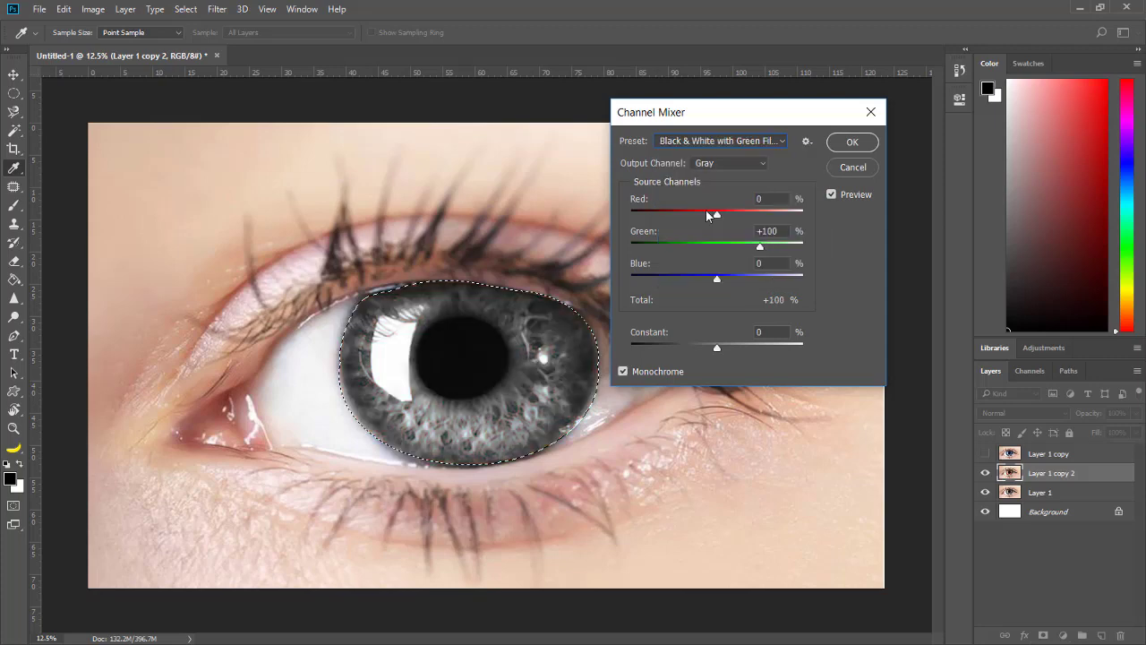
left_click_drag(717, 219, 762, 247)
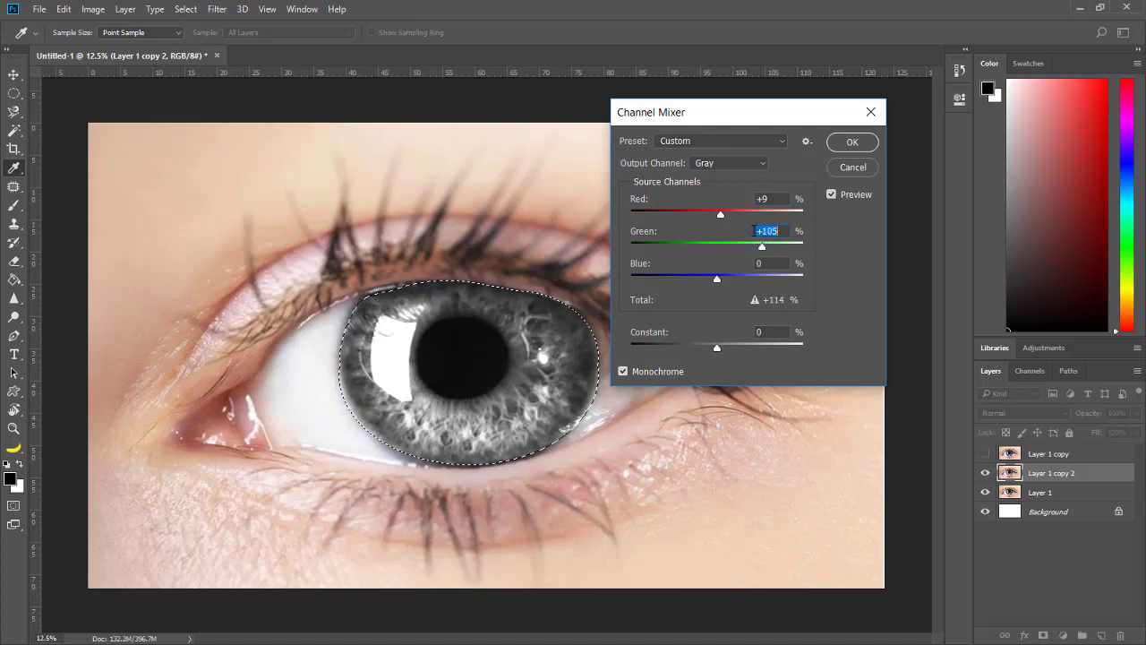
Step: Try the Black & White Infrared (RGB) preset, then browse the preset list again
left_click(730, 165)
left_click(709, 141)
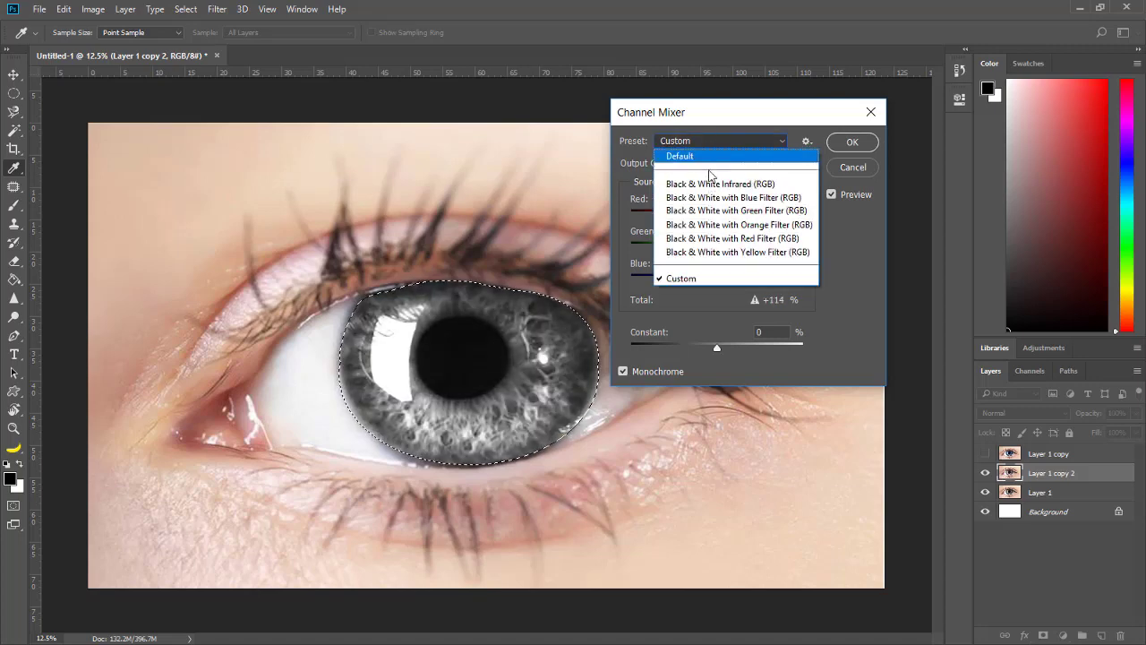
left_click(714, 185)
left_click(712, 141)
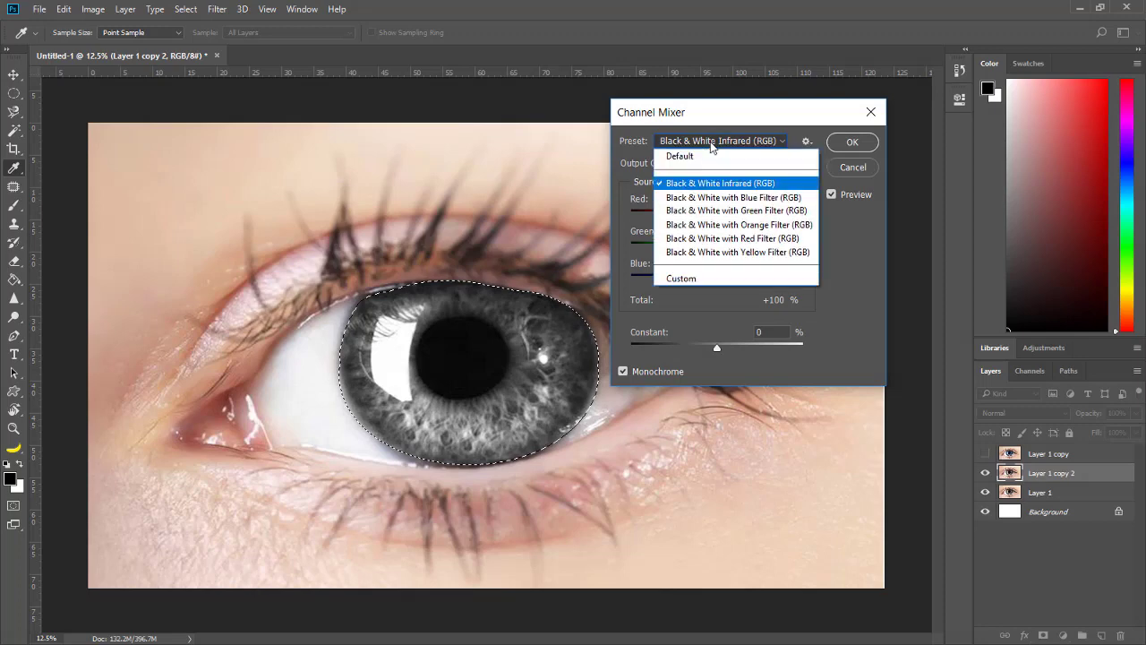
left_click(712, 141)
left_click(712, 141)
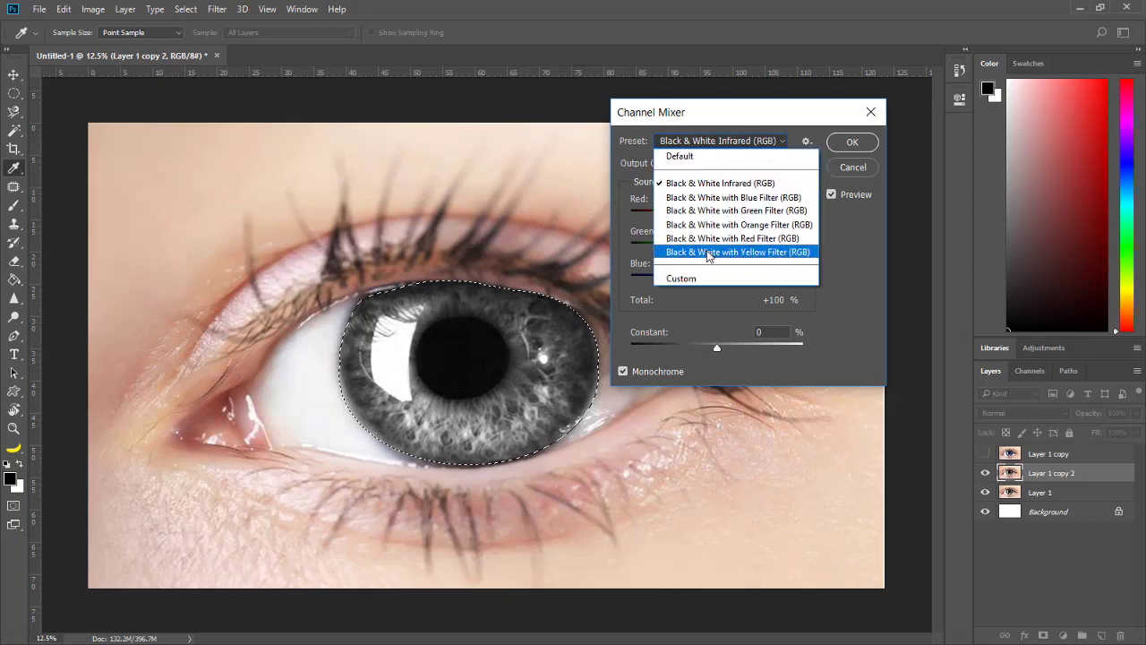
left_click(699, 149)
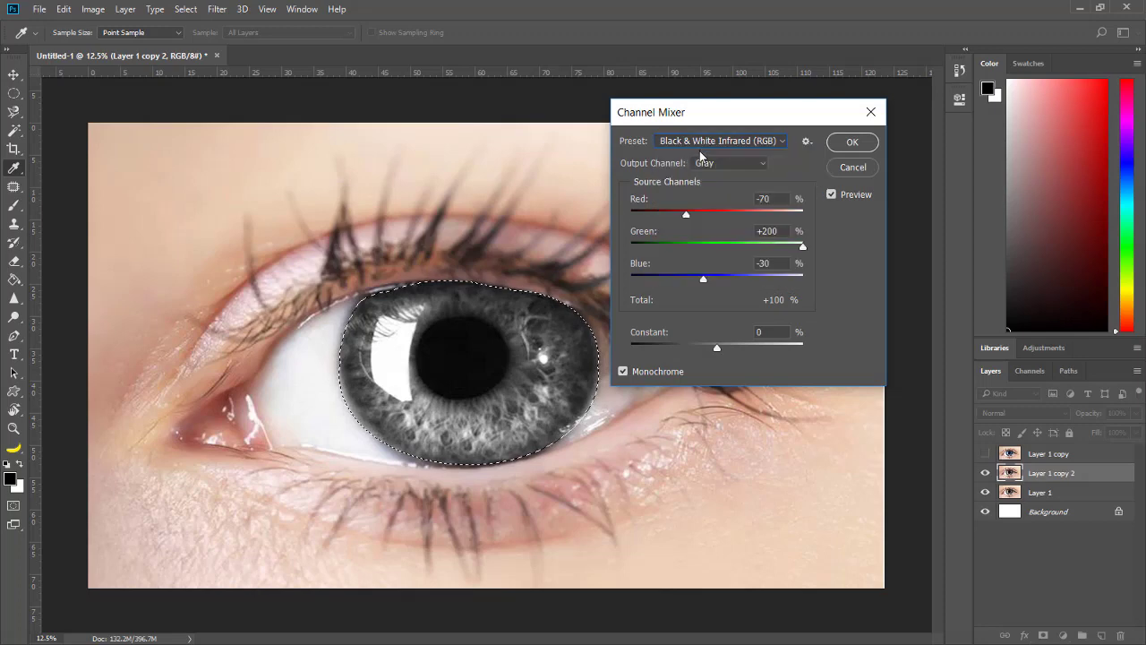
left_click(699, 151)
Step: Reset to Default, mix the Blue output to Red -95, Green +52, Blue +187, and apply
left_click(681, 156)
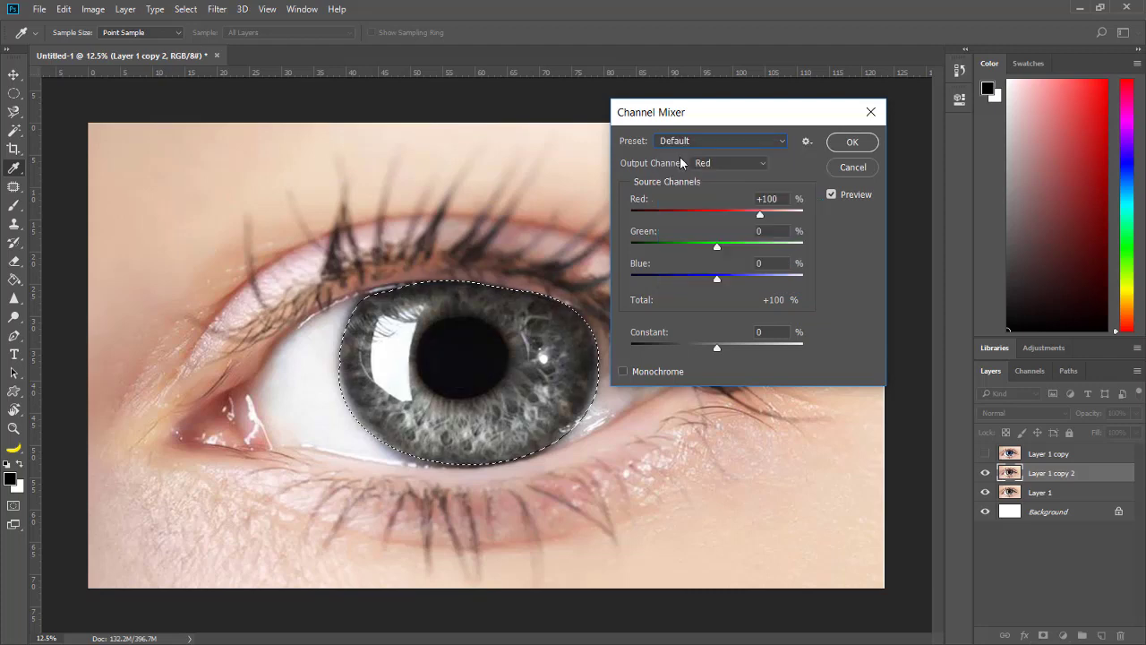
left_click(710, 163)
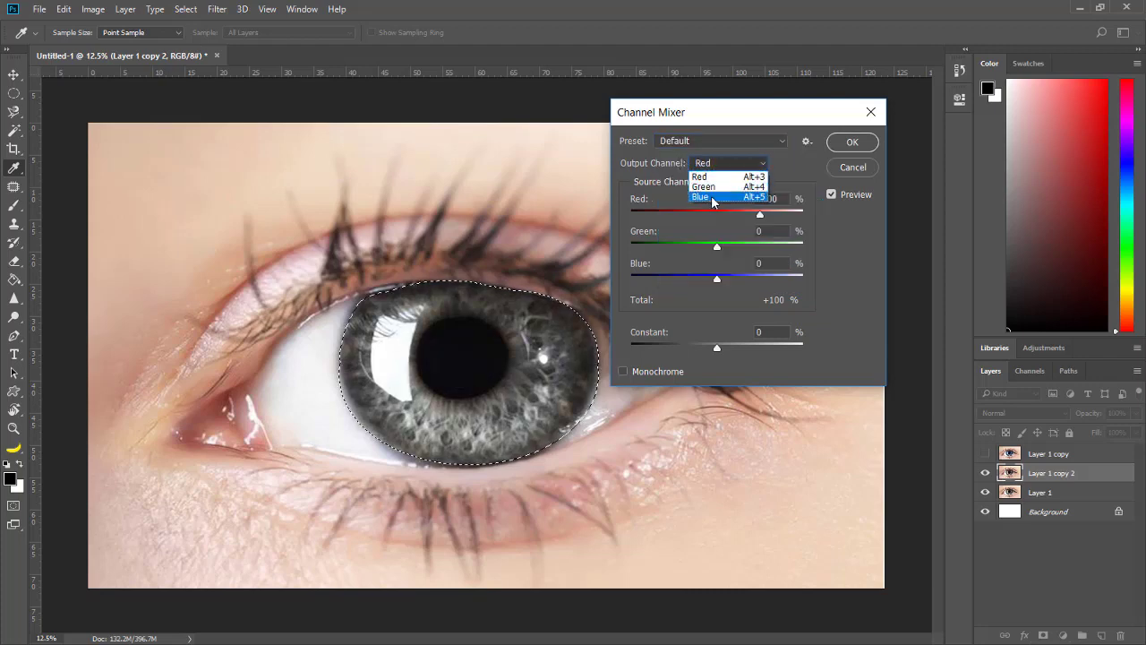
left_click(717, 205)
left_click_drag(718, 245, 689, 211)
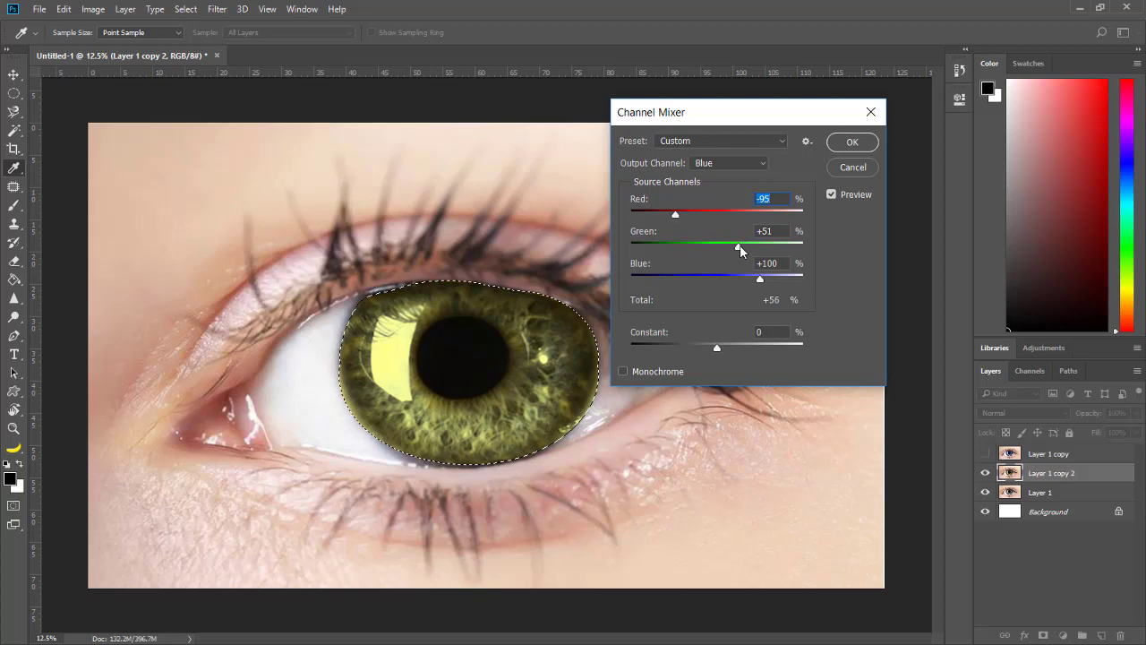
left_click_drag(739, 245, 797, 279)
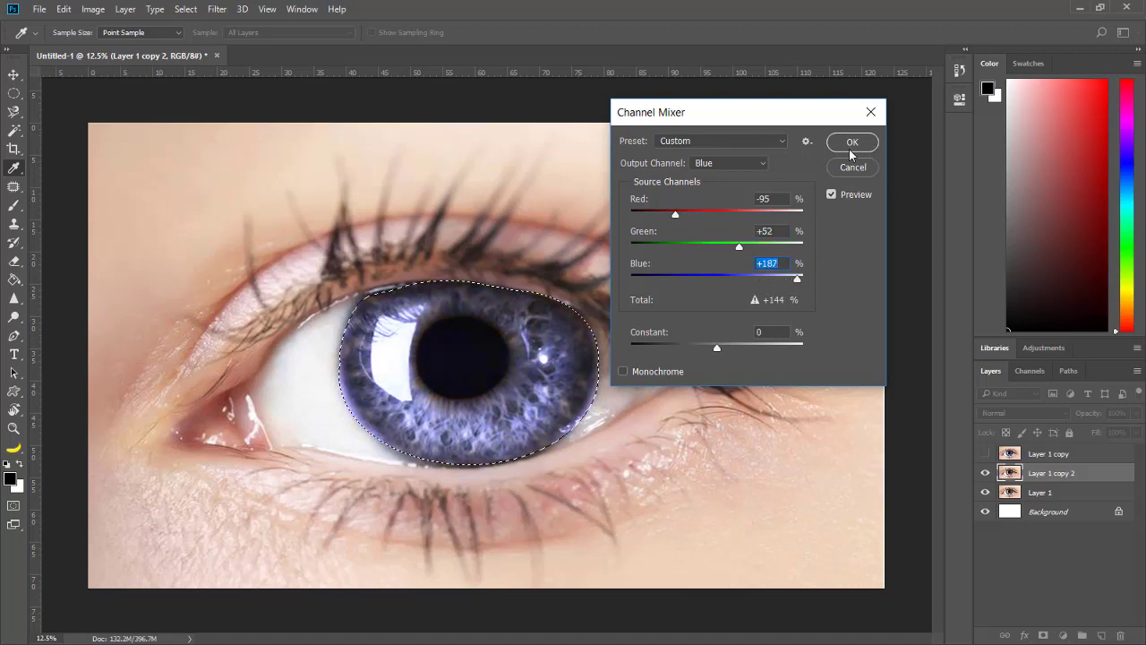
left_click(850, 145)
key("z")
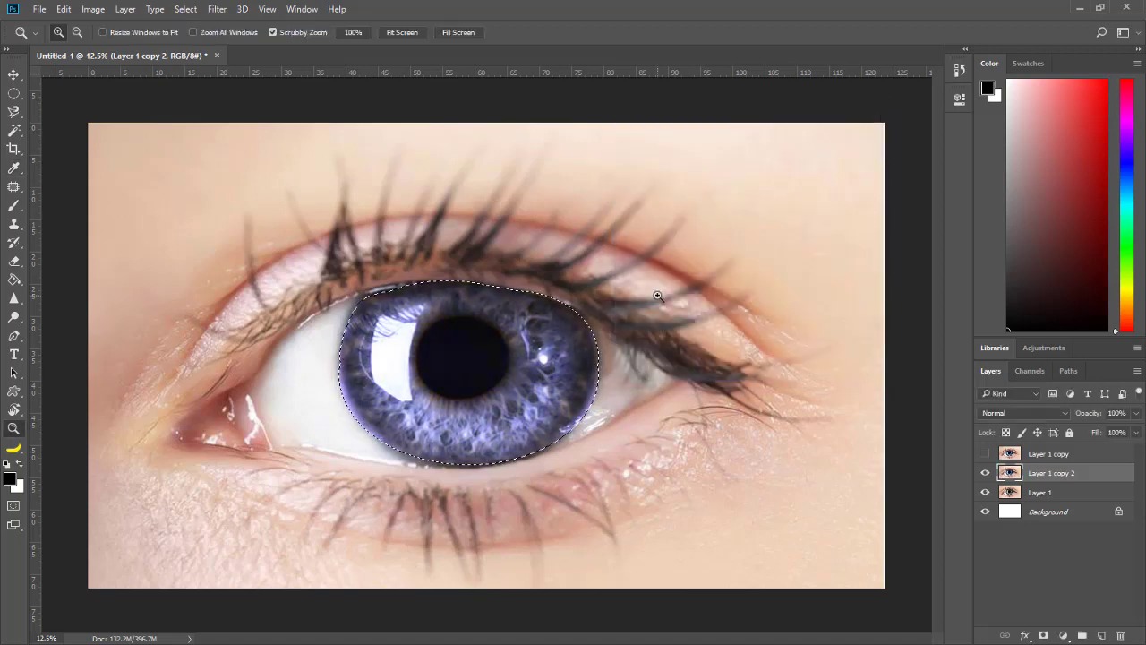
Step: Deselect the iris and compare the blue and violet versions, leaving Layer 1 copy hidden
key("ctrl+d")
left_click(462, 358, "alt")
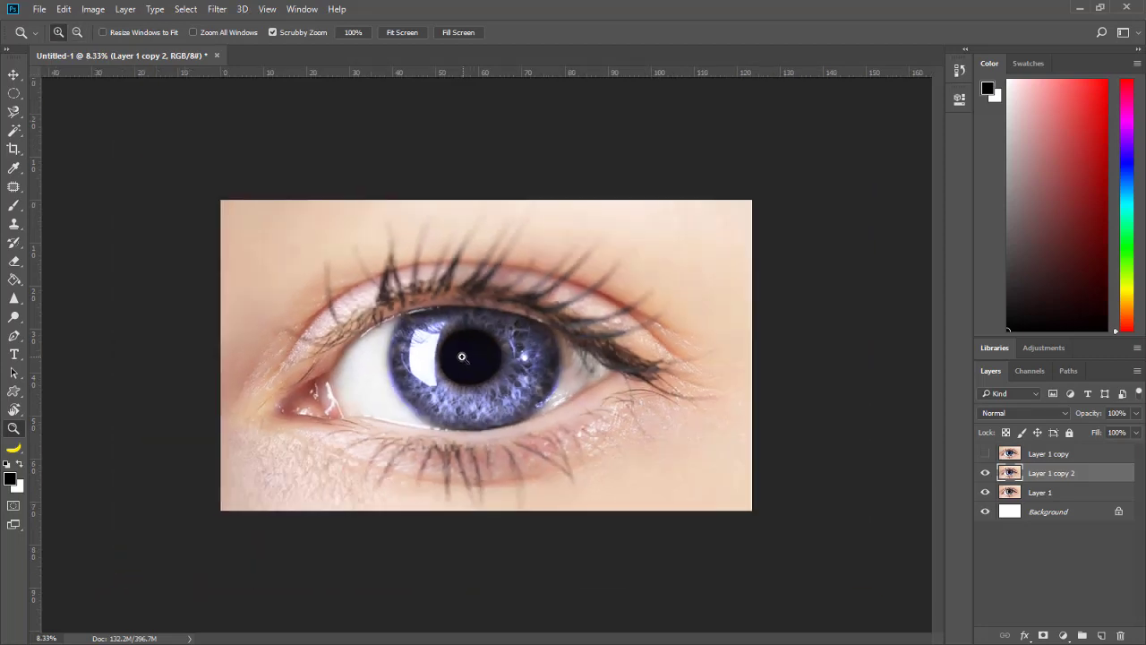
left_click(986, 454)
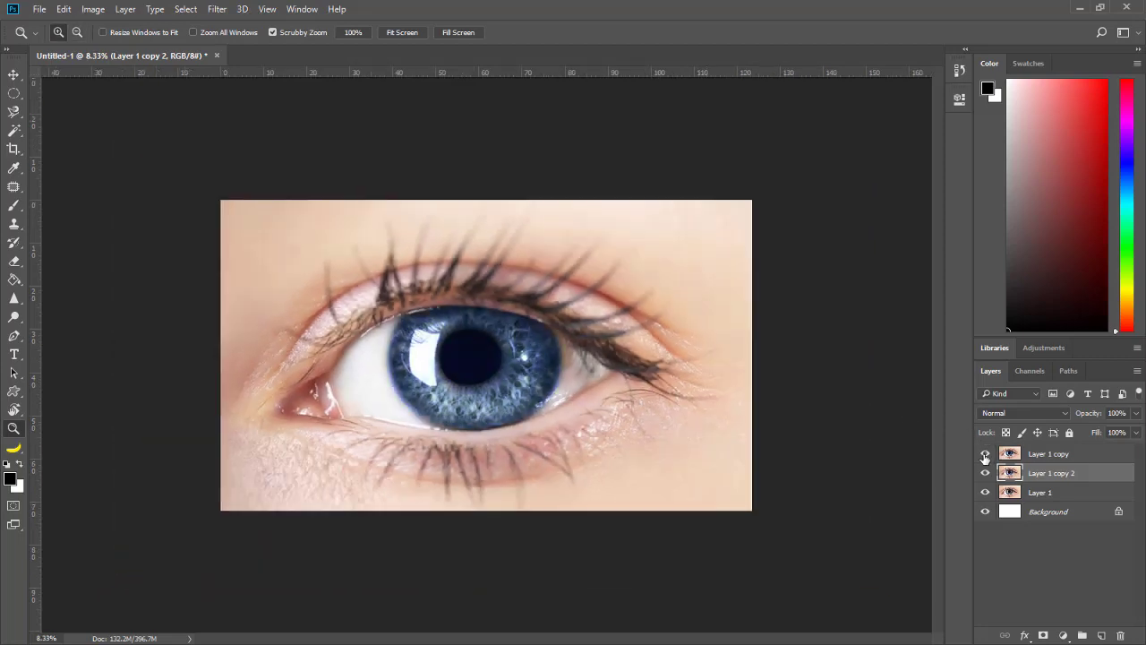
left_click(1030, 454)
left_click(985, 454)
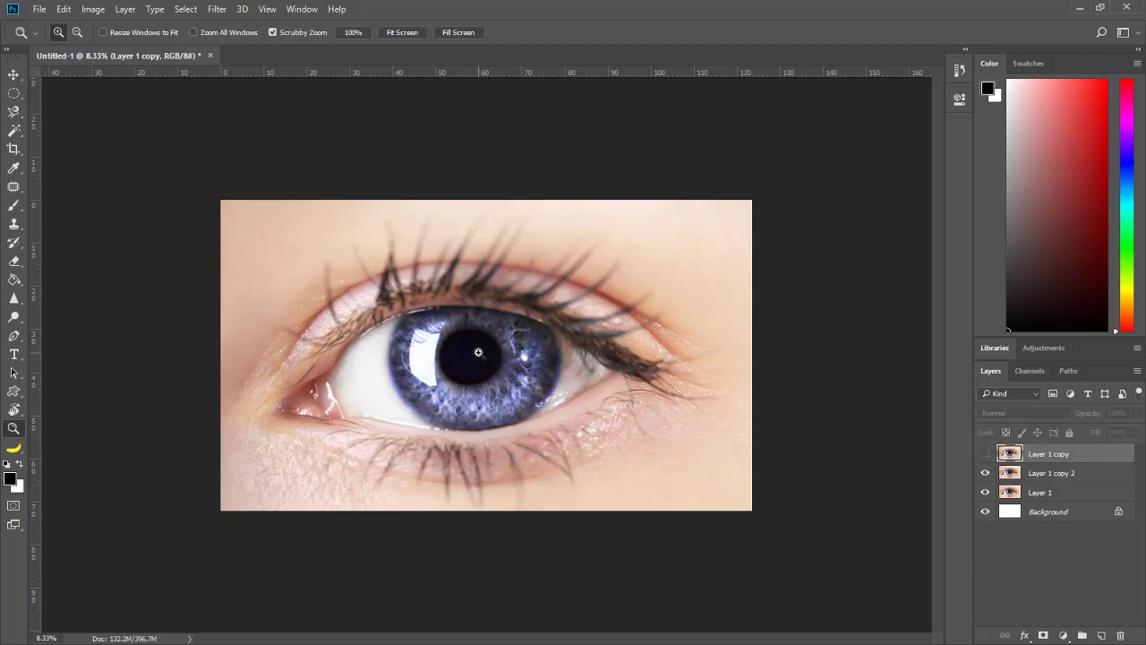
left_click(478, 353)
left_click(985, 454)
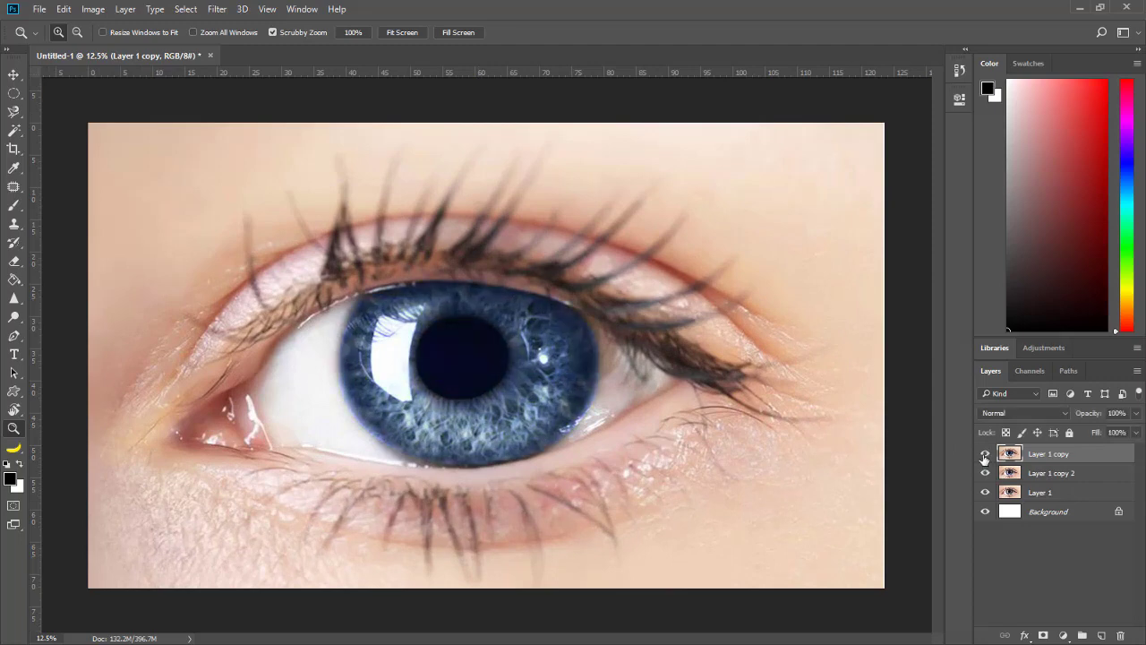
left_click(985, 454)
left_click(985, 454)
key("ctrl+minus")
key("ctrl+minus")
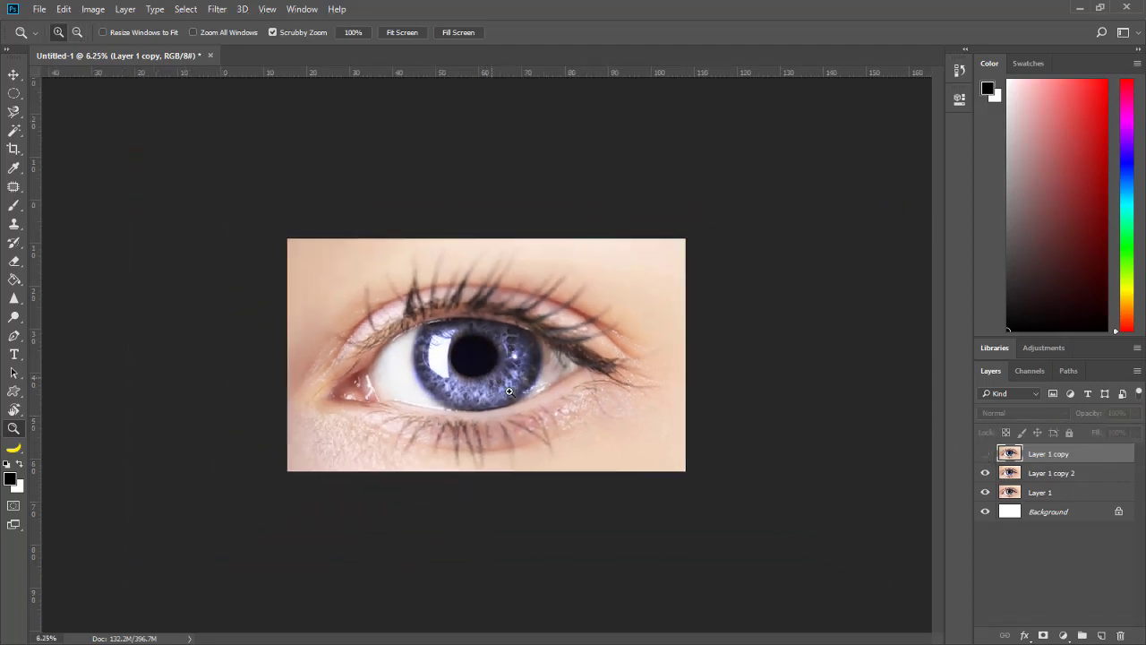
left_click(985, 455)
left_click(985, 454)
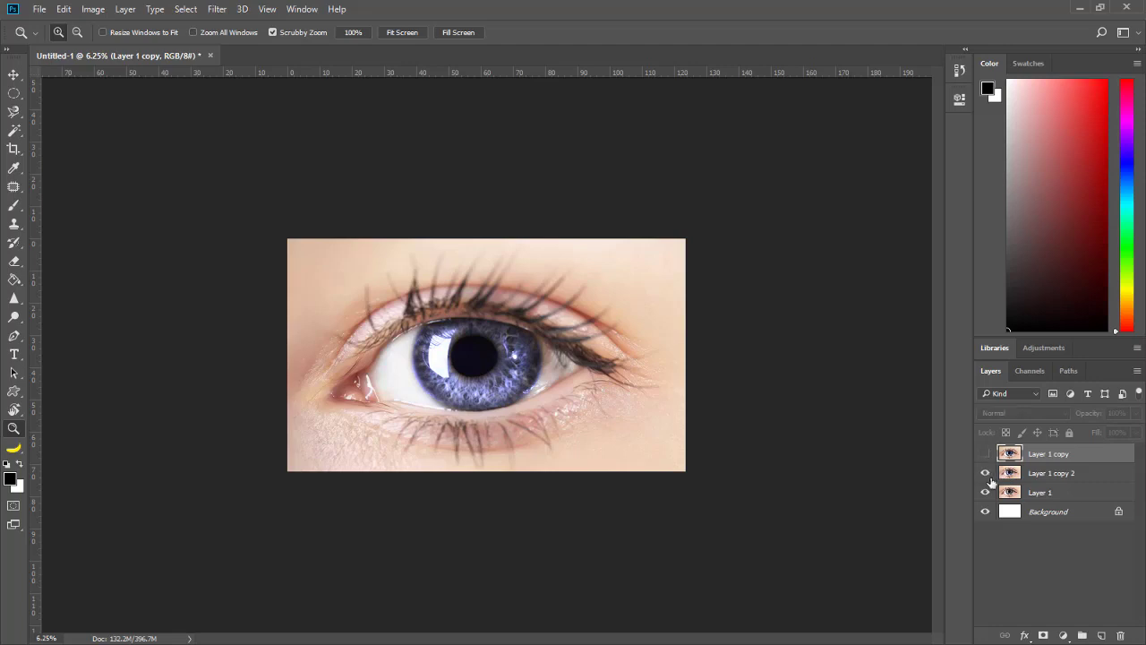
Step: Select Layer 1 copy 2 and add a new empty layer above it
left_click(990, 474)
left_click(526, 368)
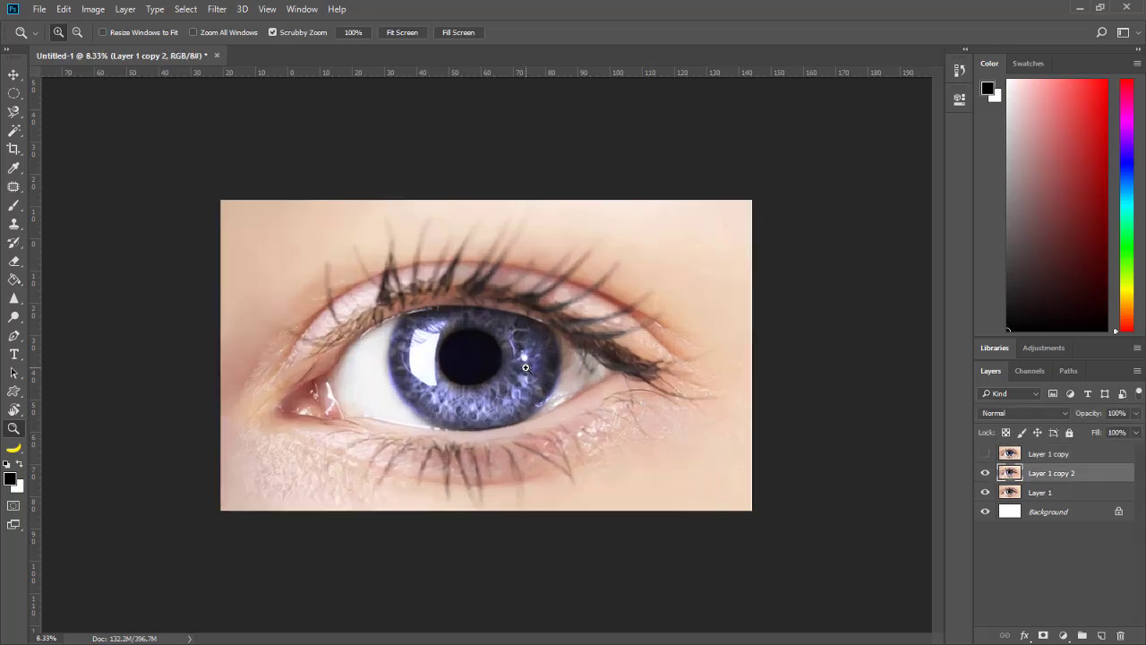
left_click(1100, 634)
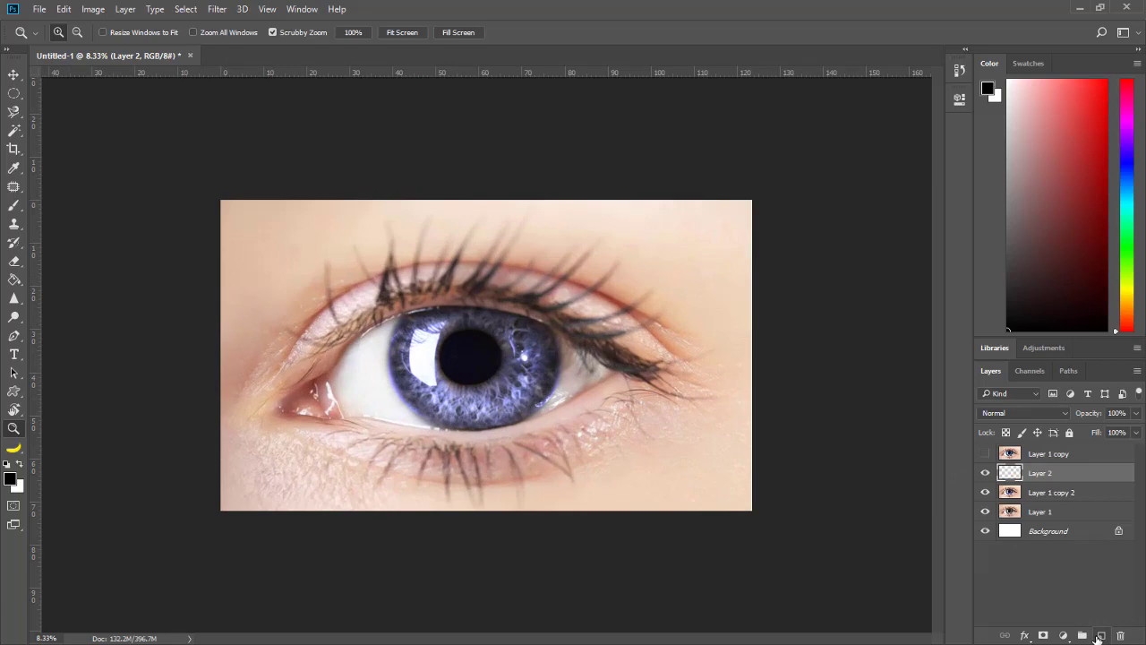
Step: Choose the Dodge Tool and enlarge its brush to about 417 px
left_click(15, 320)
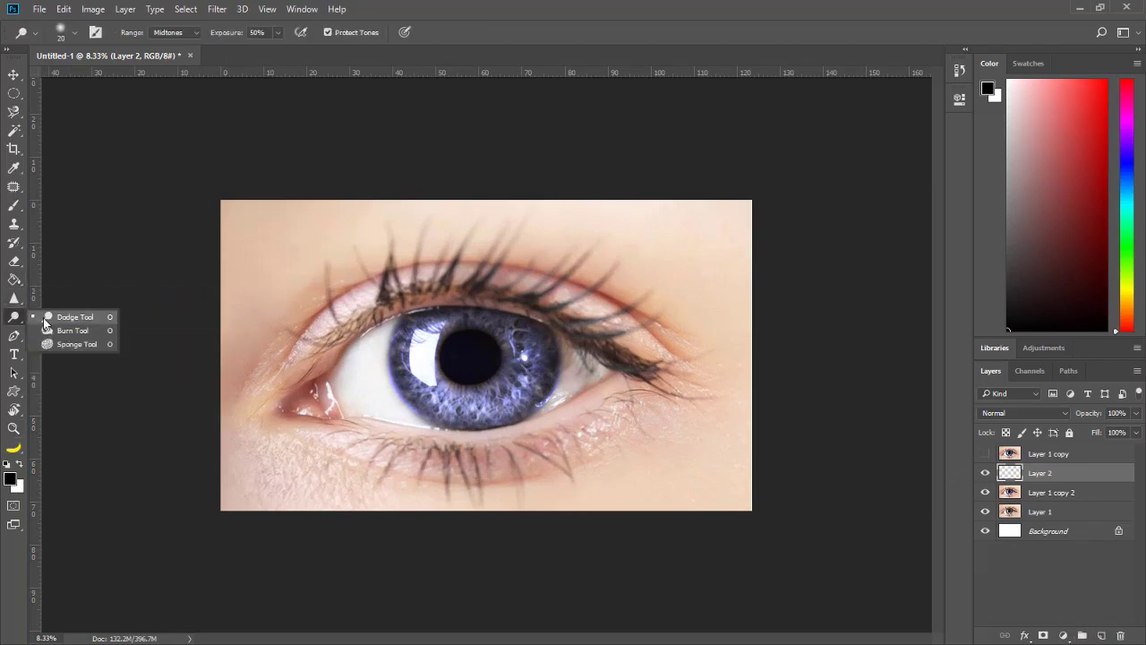
left_click(46, 318)
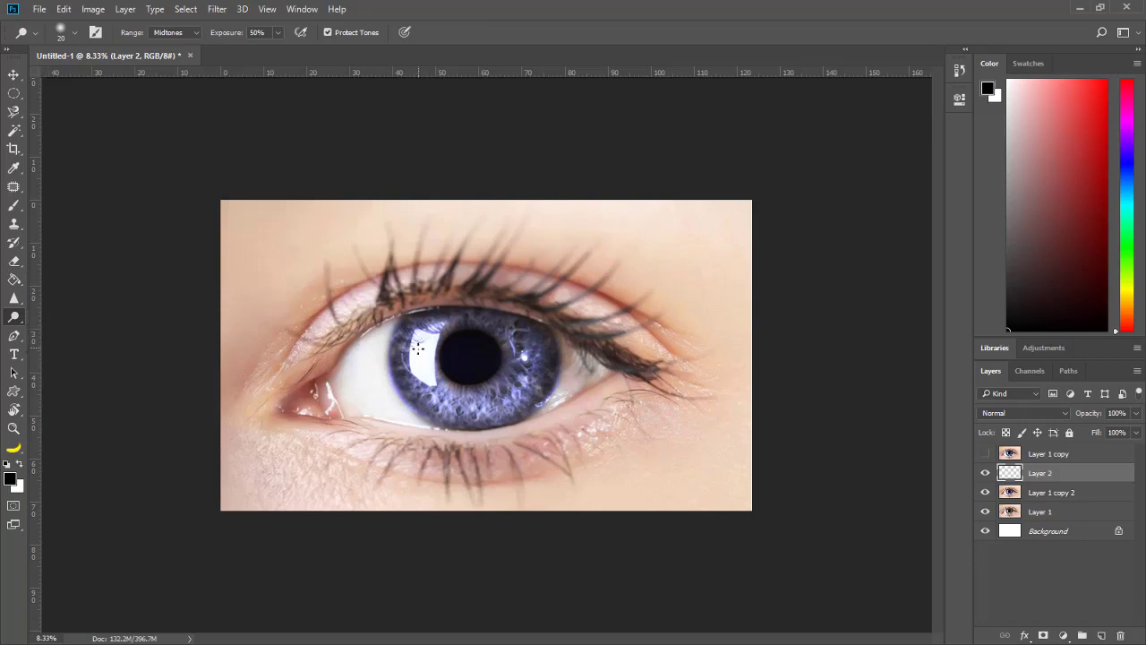
left_click(73, 35)
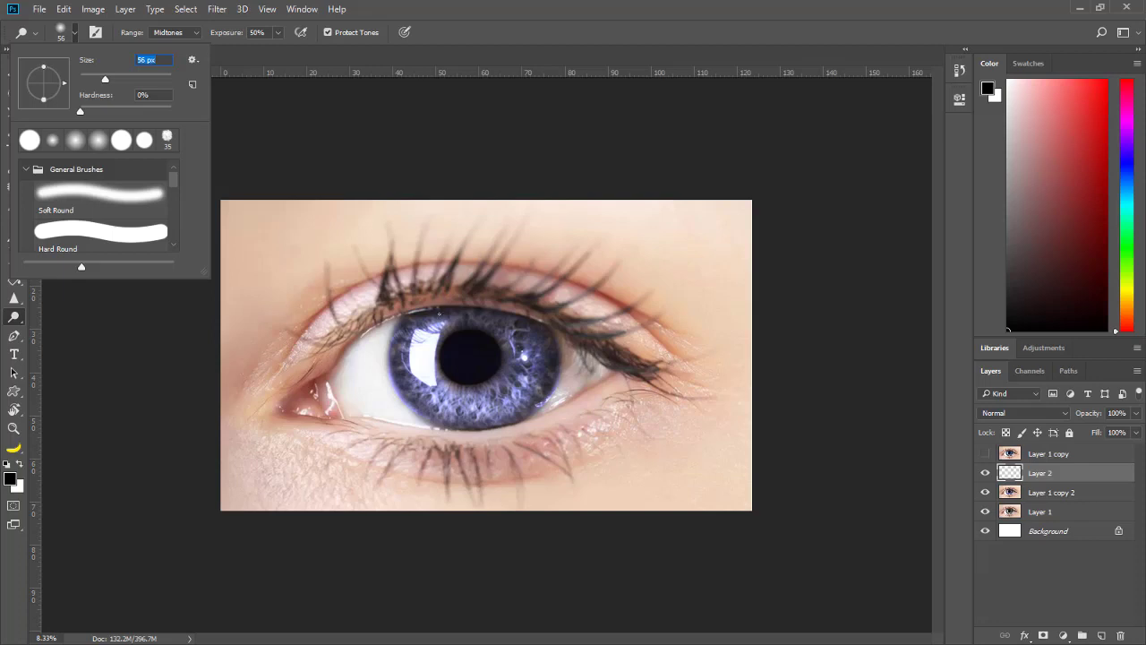
left_click(138, 79)
left_click(158, 79)
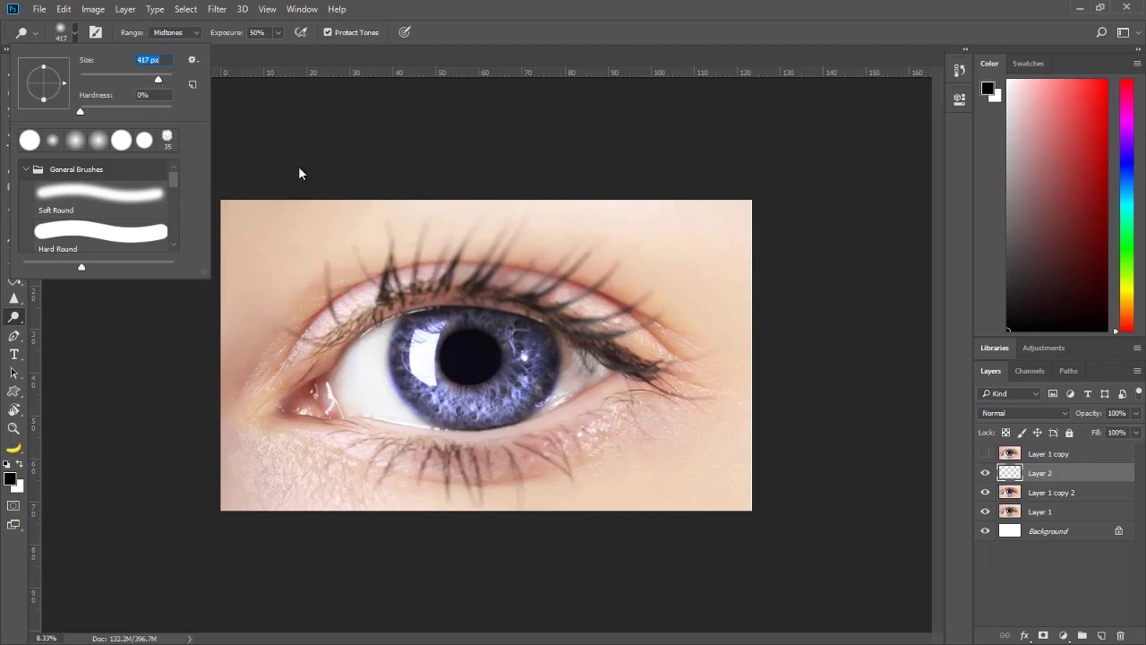
left_click(508, 325)
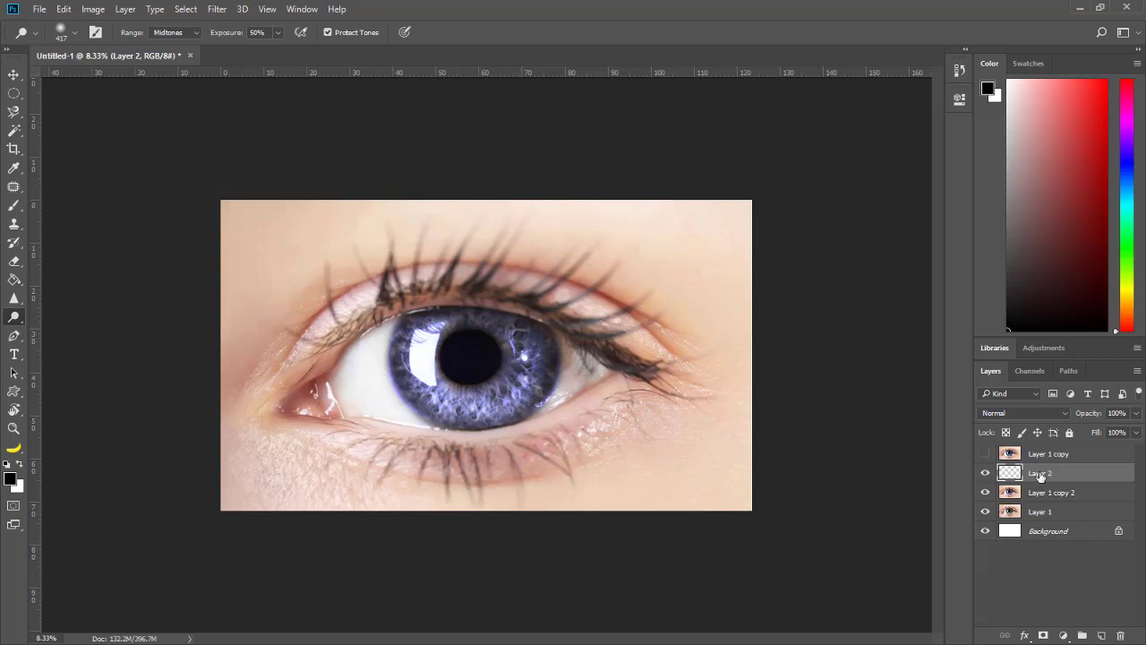
Step: Replace Layer 2 with a duplicate of Layer 1 copy 2 and dodge-brighten the iris beside the pupil
left_click_drag(1040, 475, 1120, 635)
left_click_drag(1039, 481, 1100, 636)
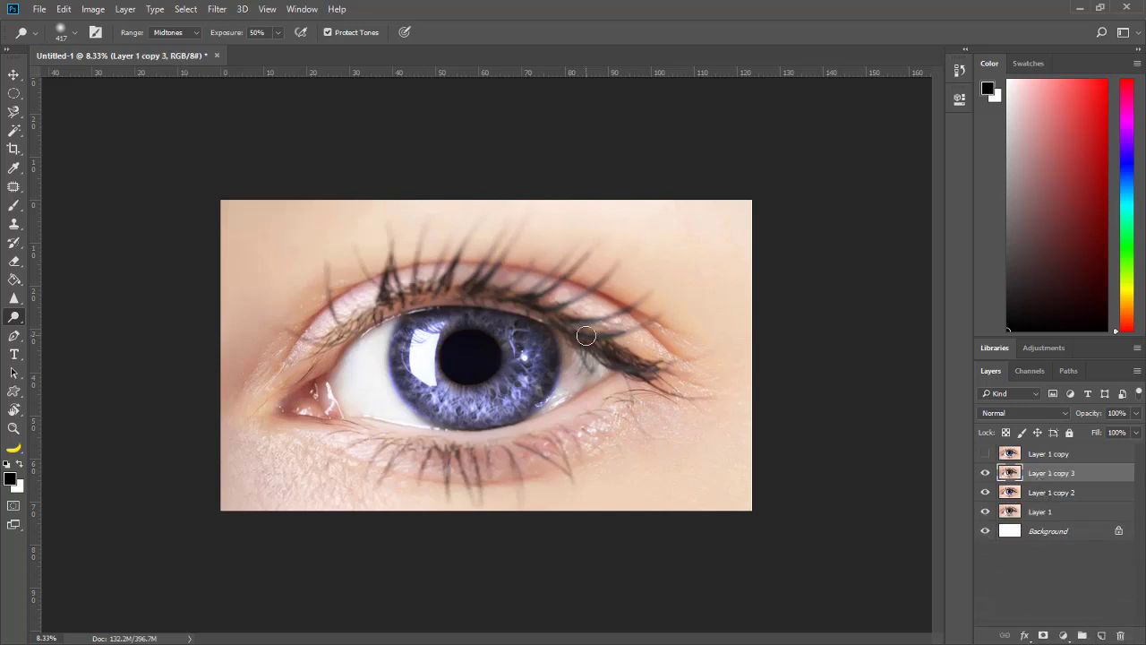
mouse_move(528, 349)
left_mouse_down()
mouse_move(523, 377)
mouse_move(503, 379)
mouse_move(508, 397)
mouse_move(465, 404)
mouse_move(495, 405)
mouse_move(442, 400)
mouse_move(480, 387)
left_mouse_up()
key("bracketleft")
key("bracketleft")
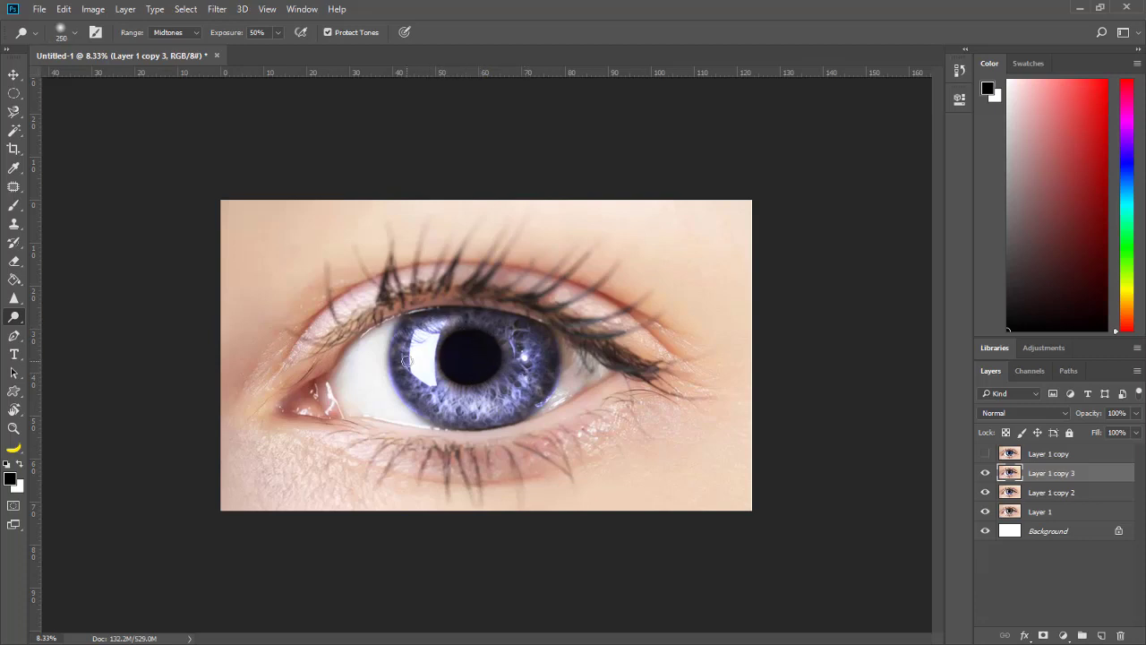
key("bracketright")
key("bracketright")
key("bracketleft")
key("bracketleft")
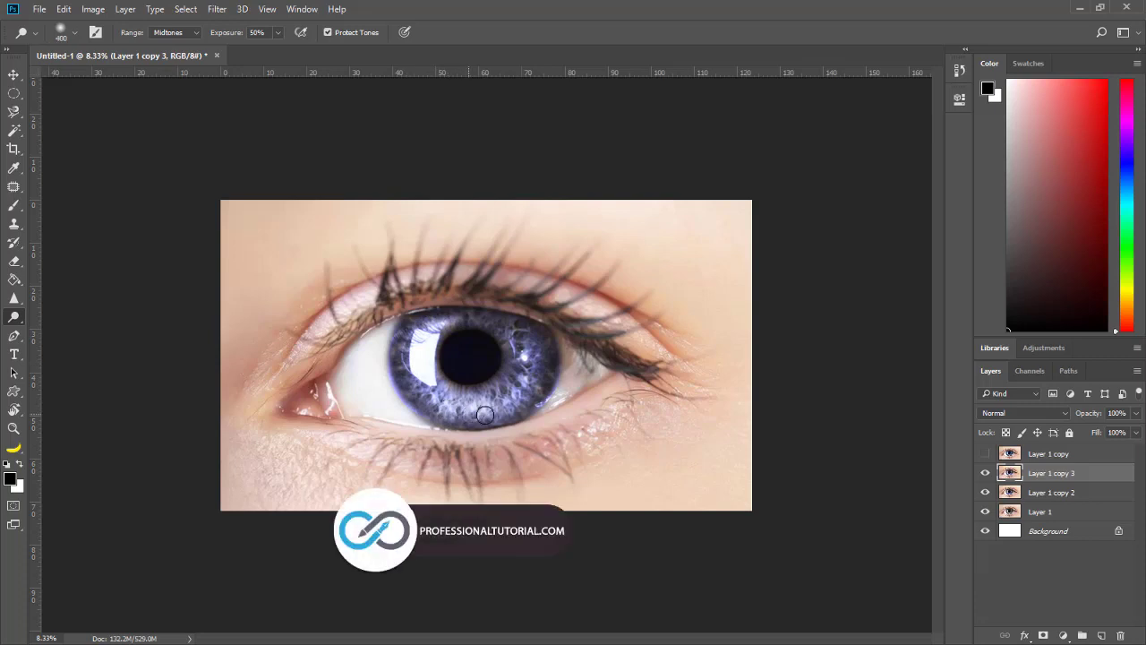
Step: Zoom in on the eye, choose the Brush Tool, and set the foreground colour to white
key("z")
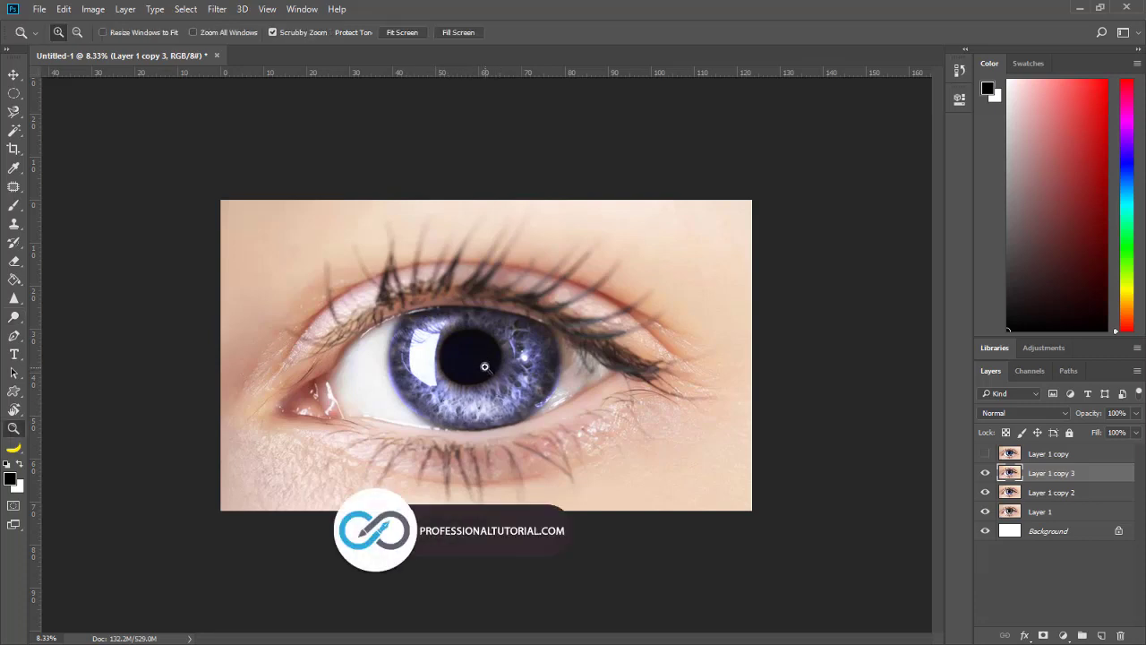
left_click(480, 362)
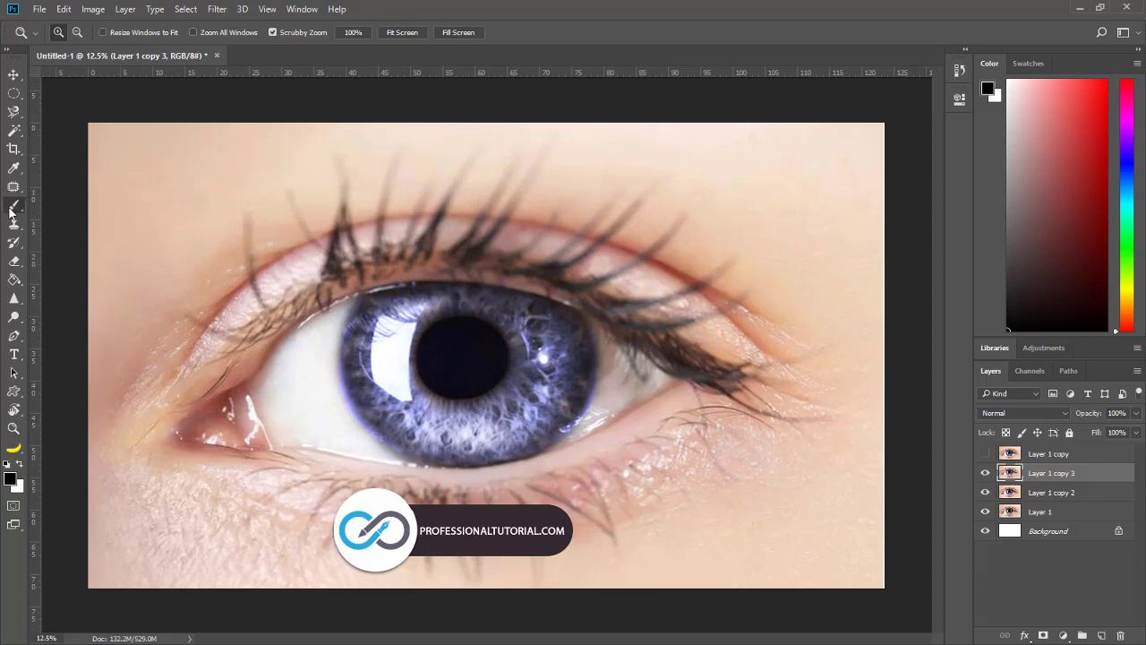
left_click_drag(12, 205, 56, 200)
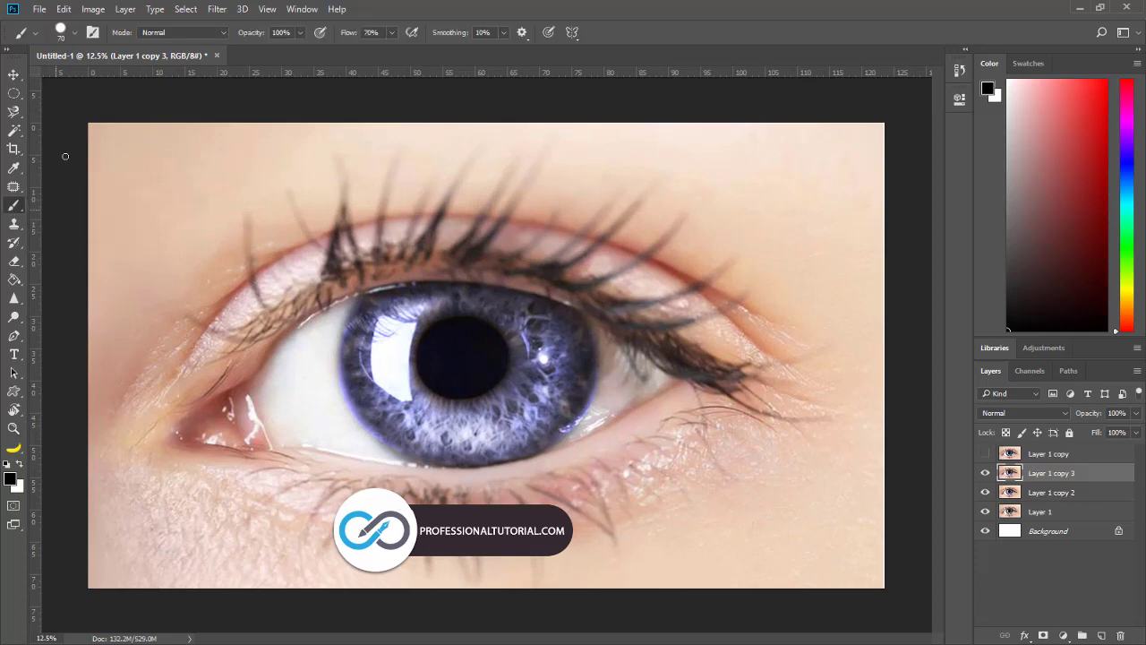
left_click(9, 480)
left_click(757, 216)
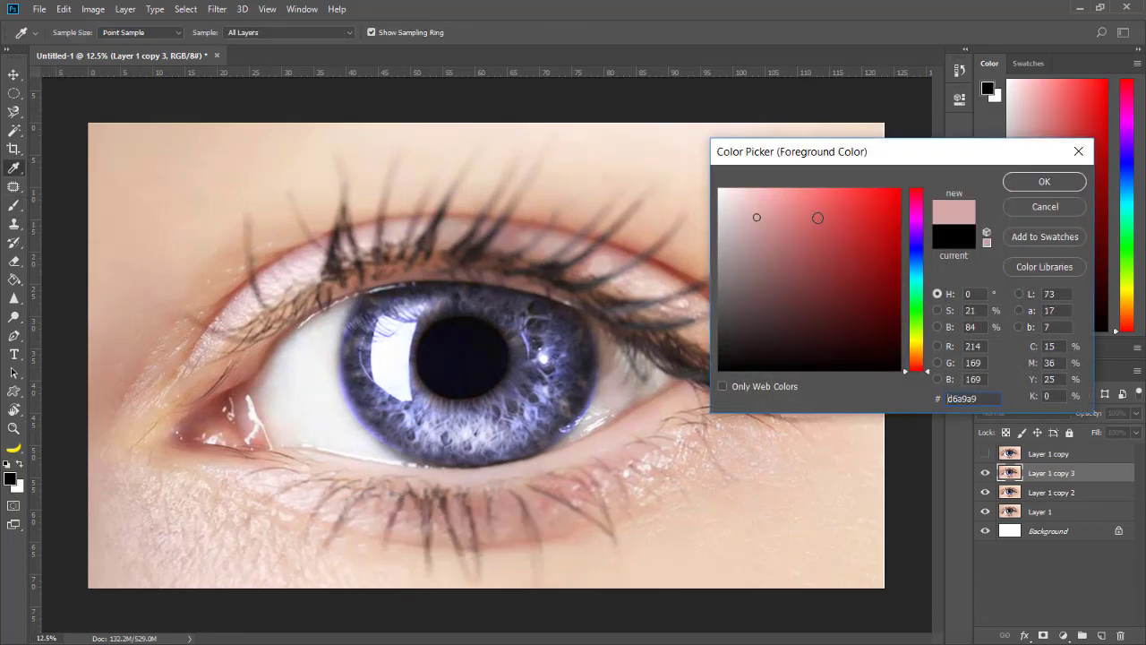
left_click(674, 173)
left_click(1048, 190)
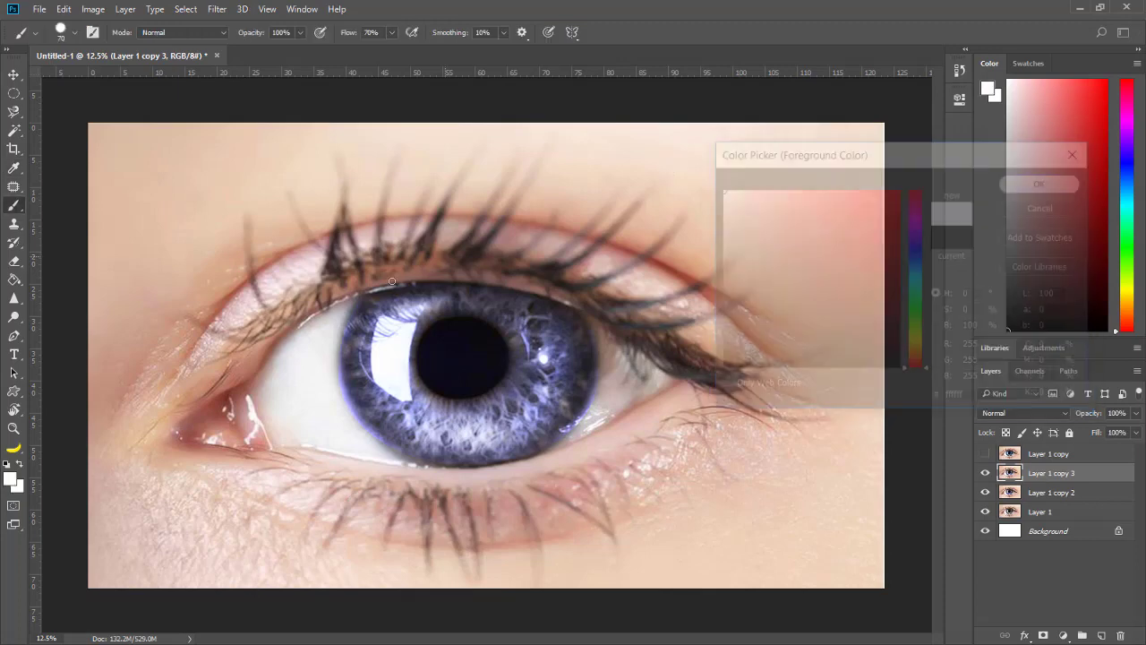
Step: Choose a Soft Round brush at 0% hardness and add a new empty Layer 2
left_click(75, 36)
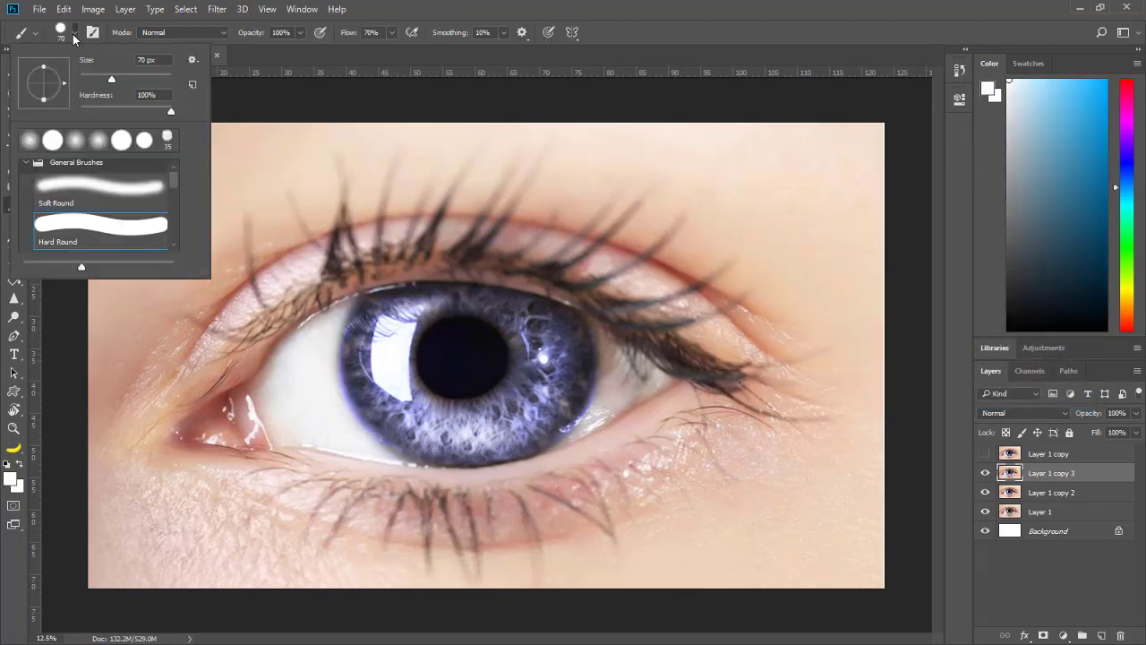
left_click(74, 188)
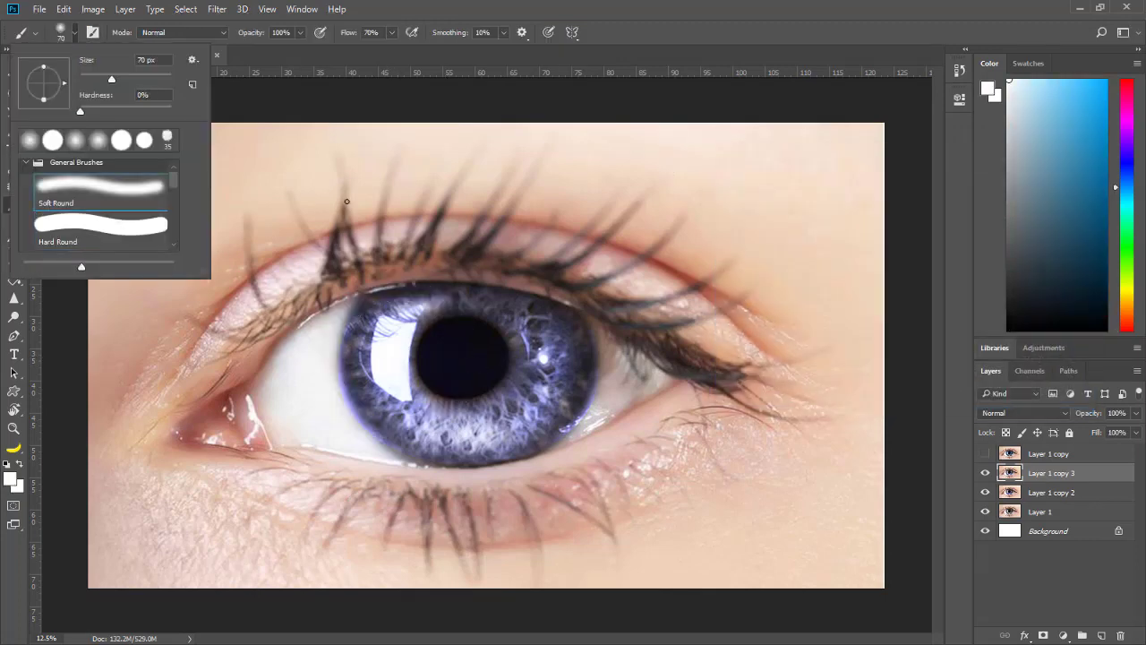
left_click(679, 37)
left_click(1102, 635)
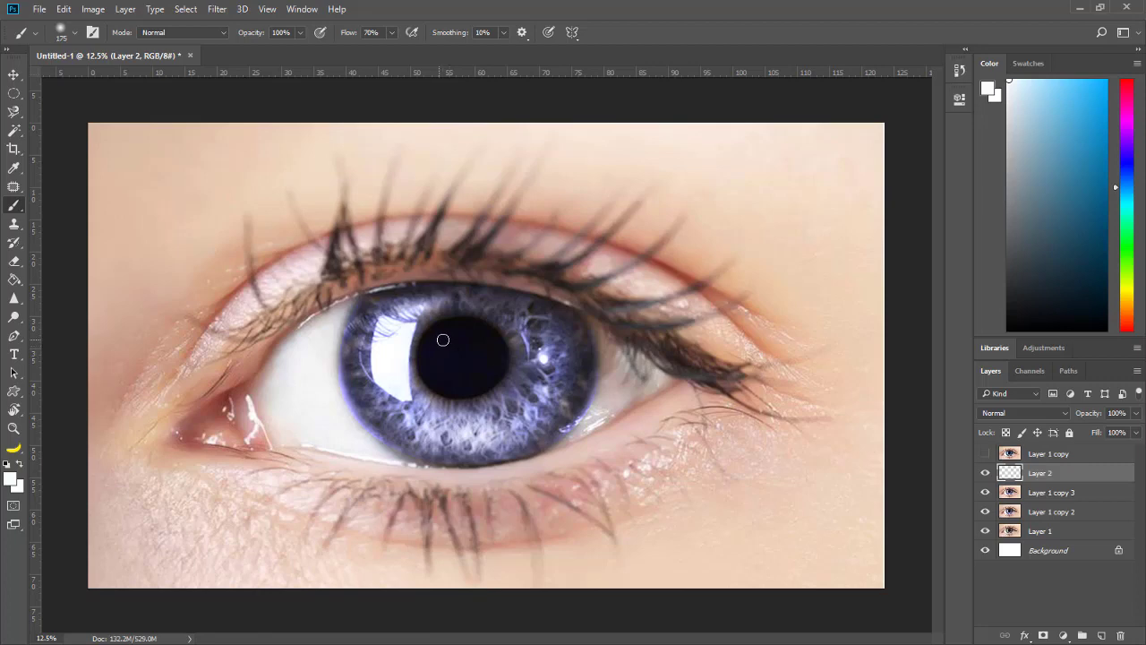
Step: Paint two soft white catchlights on the pupil, the second with a 300 px brush
left_click(442, 339)
left_click(443, 342)
left_click(485, 362)
key("bracketright")
key("bracketright")
key("bracketright")
left_click(479, 360)
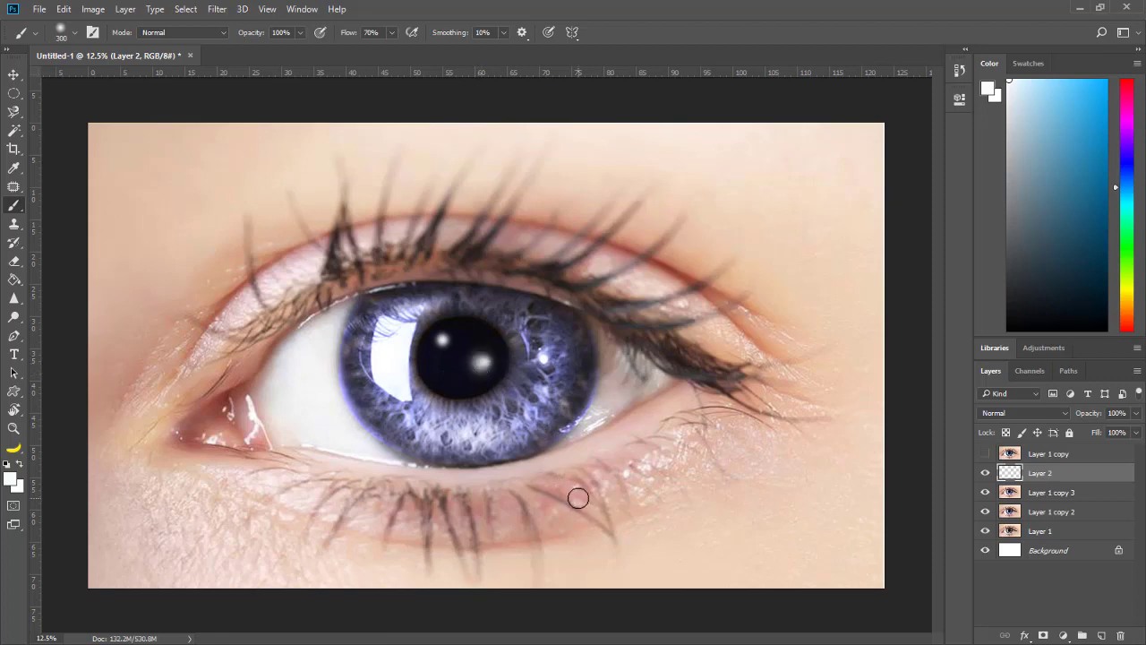
Step: Zoom out to 4% to view the whole image, then back in close on the eye
key("z")
left_click(537, 475, "alt")
left_click(512, 457, "alt")
left_click(508, 467)
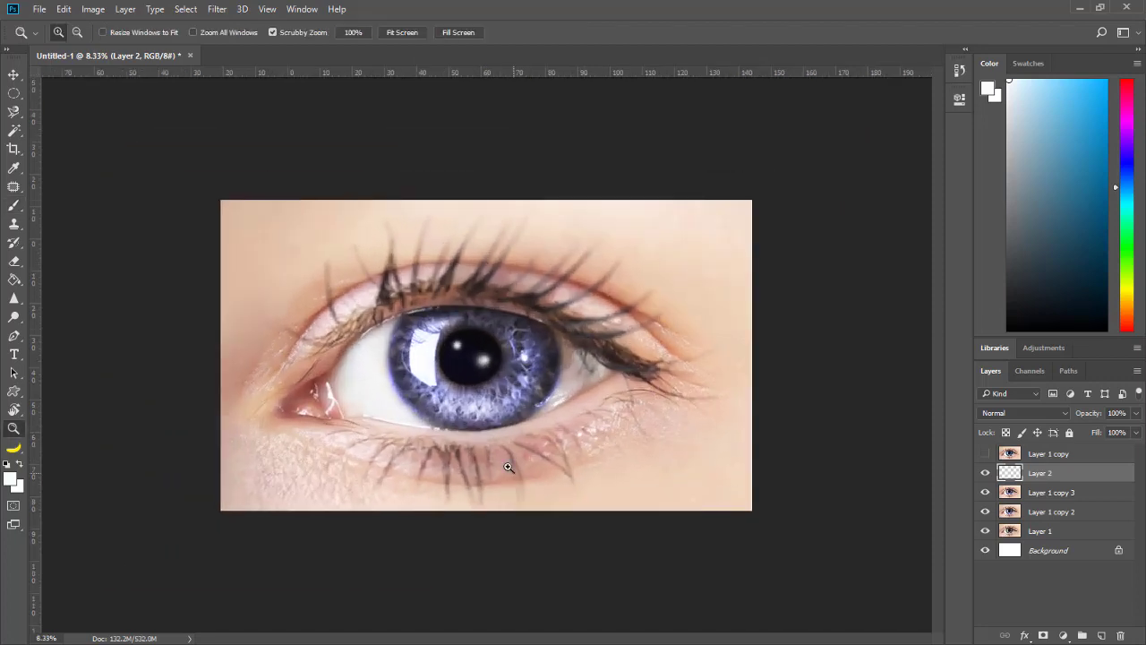
left_click(473, 414, "alt")
left_click(472, 413, "alt")
left_click(471, 399, "alt")
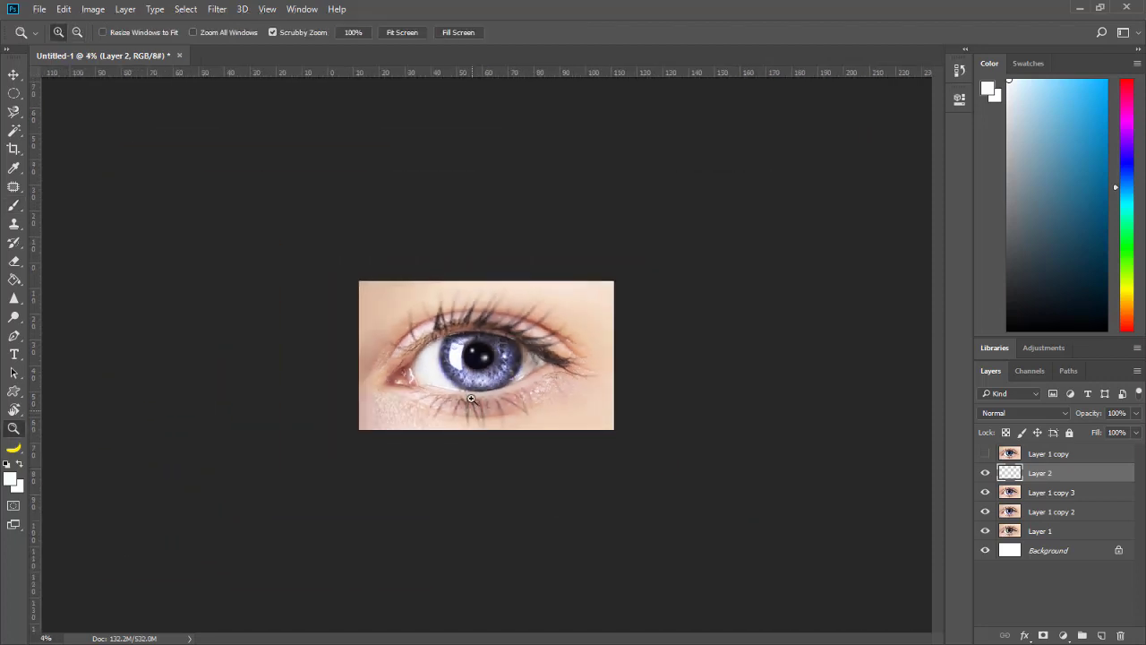
left_click(471, 398)
left_click(471, 374)
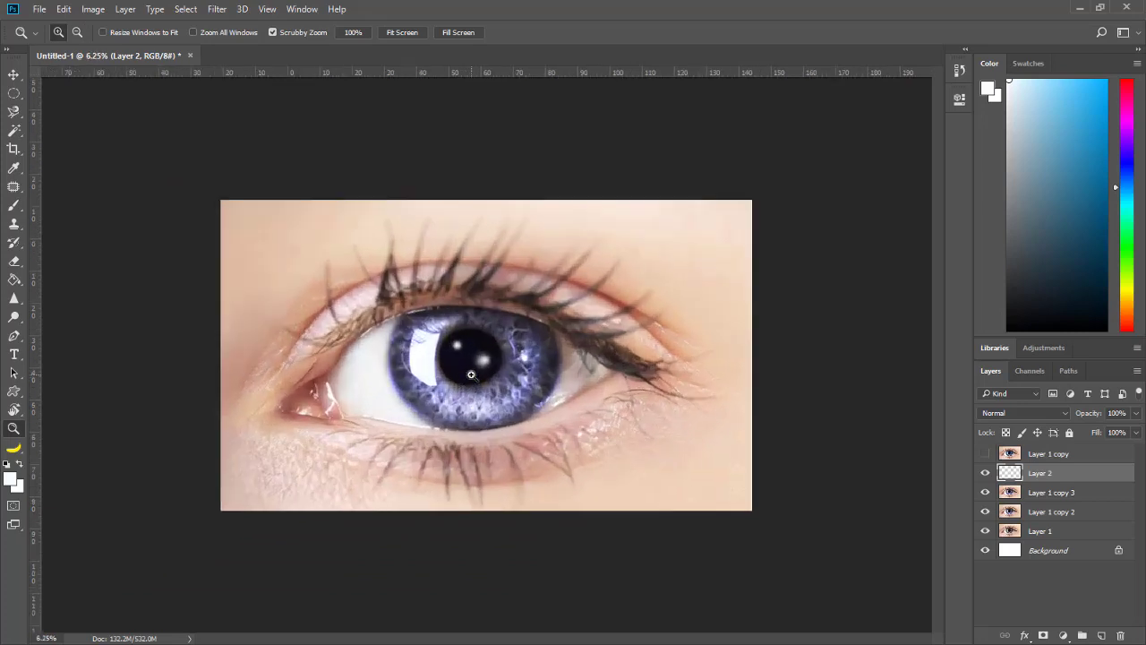
left_click(471, 374)
left_click(471, 374)
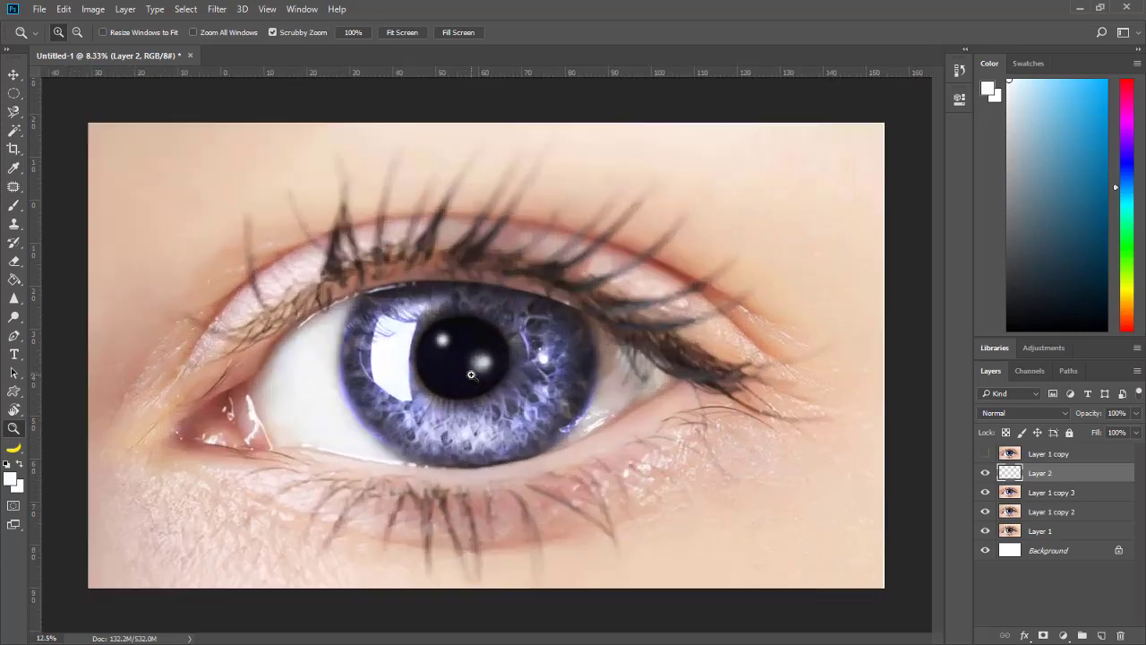
left_click(12, 93)
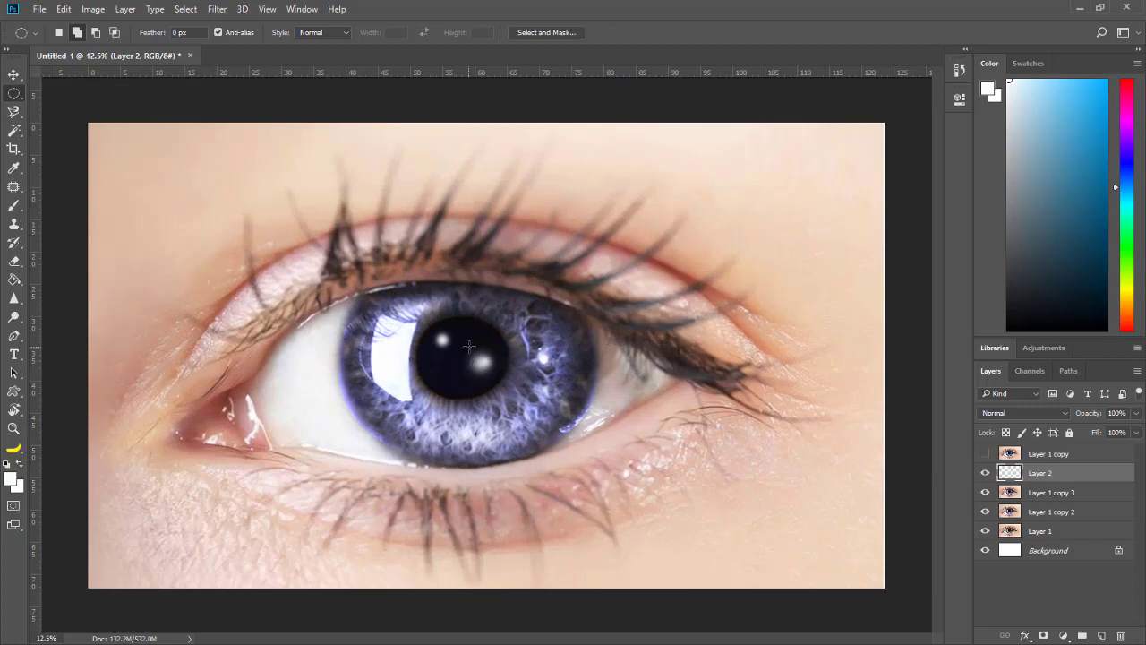
Step: Select the lower highlight with an elliptical marquee and move it up on the pupil
left_click_drag(533, 412, 508, 385)
left_click(59, 33)
left_click_drag(502, 385, 496, 381)
left_click(14, 76)
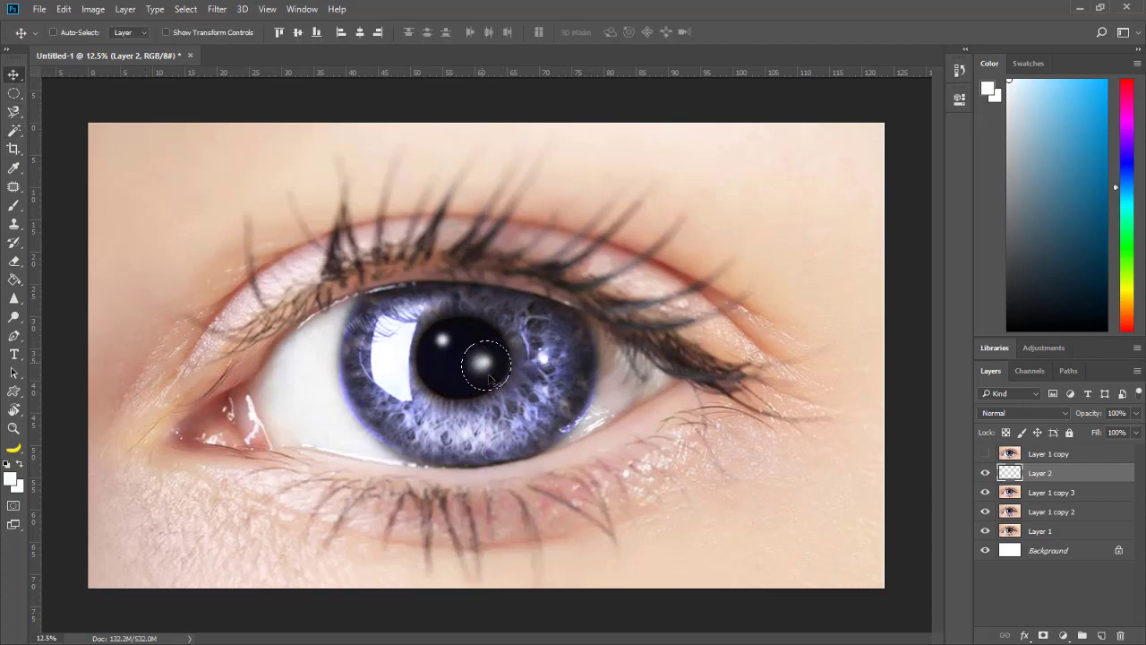
mouse_move(492, 367)
left_mouse_down()
mouse_move(489, 351)
mouse_move(490, 361)
left_mouse_up()
Step: Paint a curved white reflection on the lower pupil with a smaller brush, then undo it
key("b")
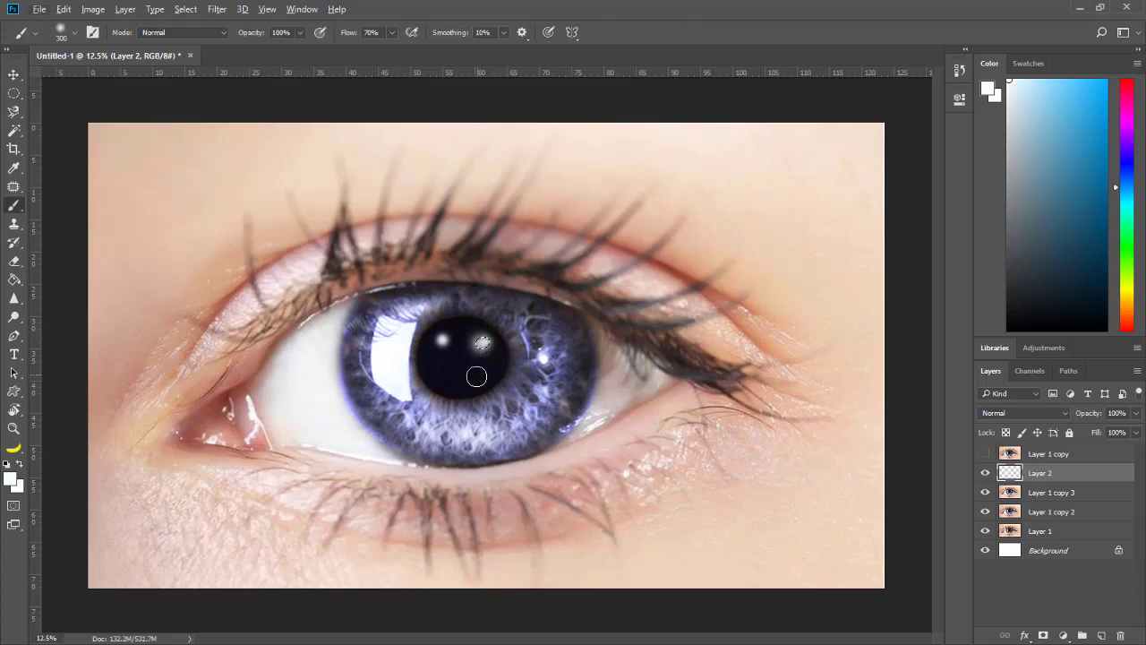
key("z")
left_click(468, 369, "alt")
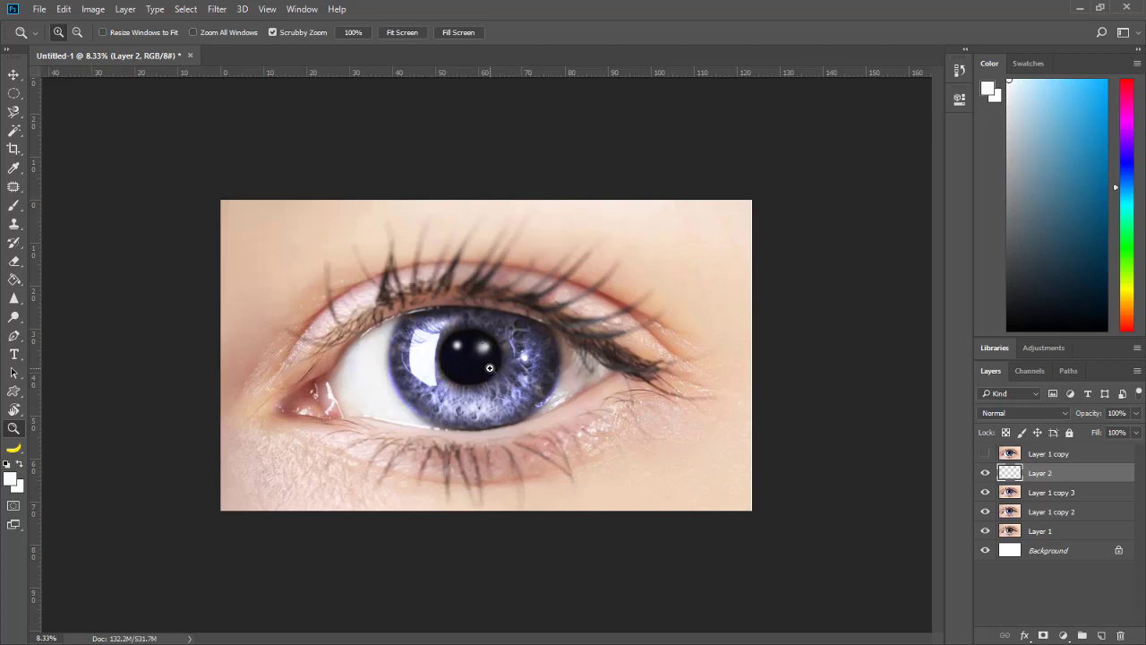
left_click(489, 367, "alt")
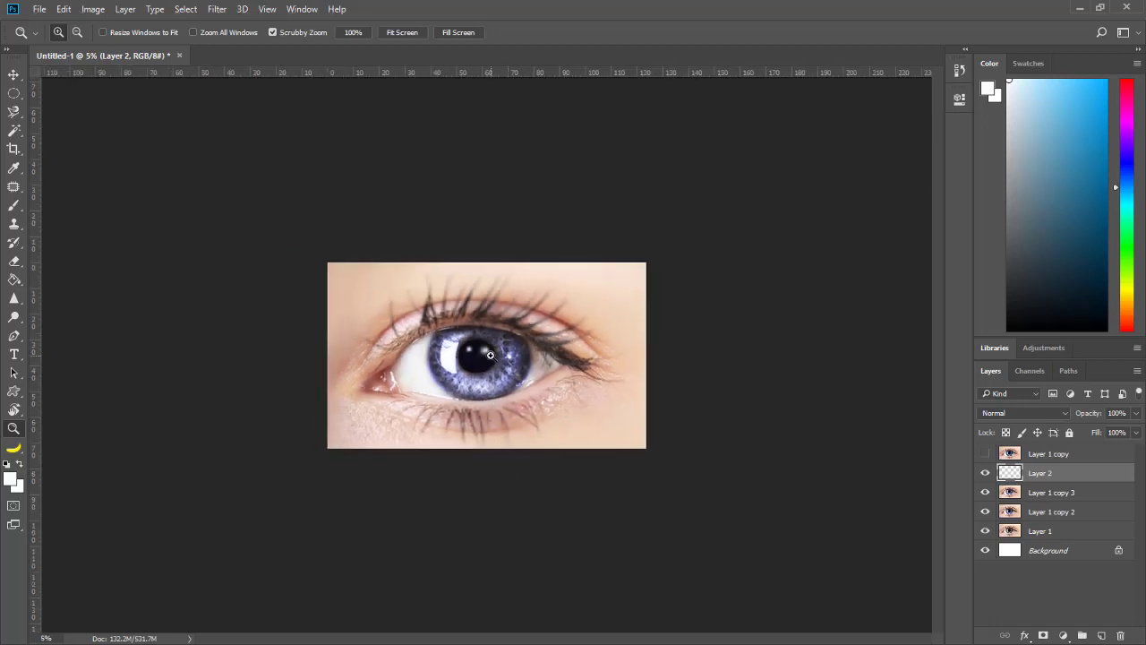
left_click(491, 355)
left_click(491, 356)
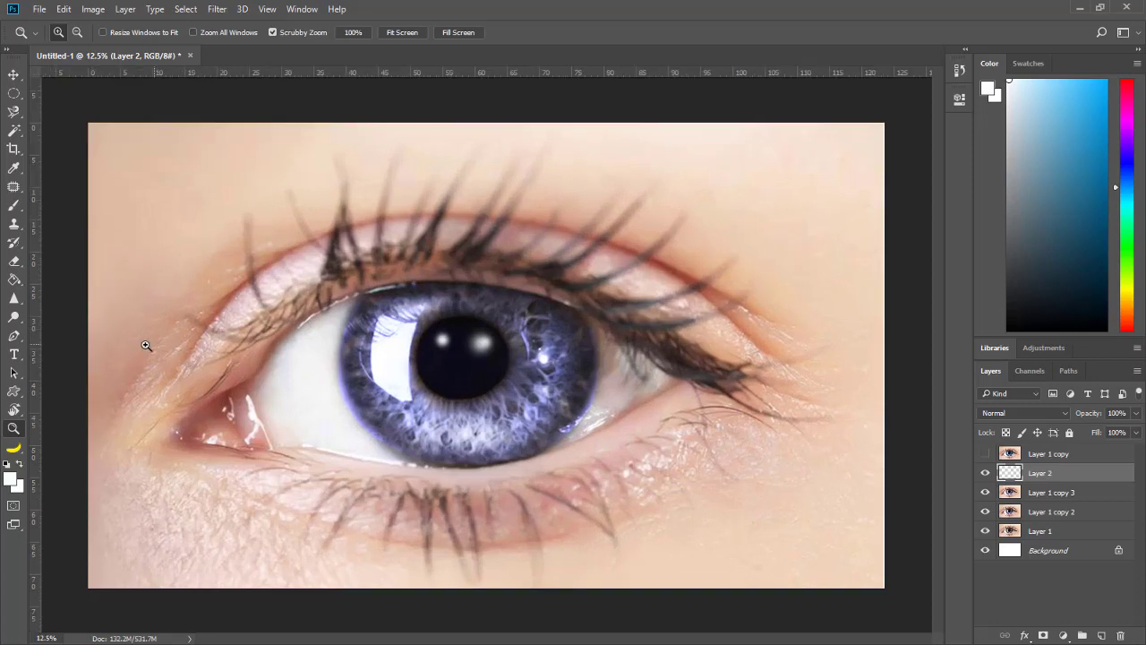
left_click(13, 205)
key("bracketleft")
key("bracketleft")
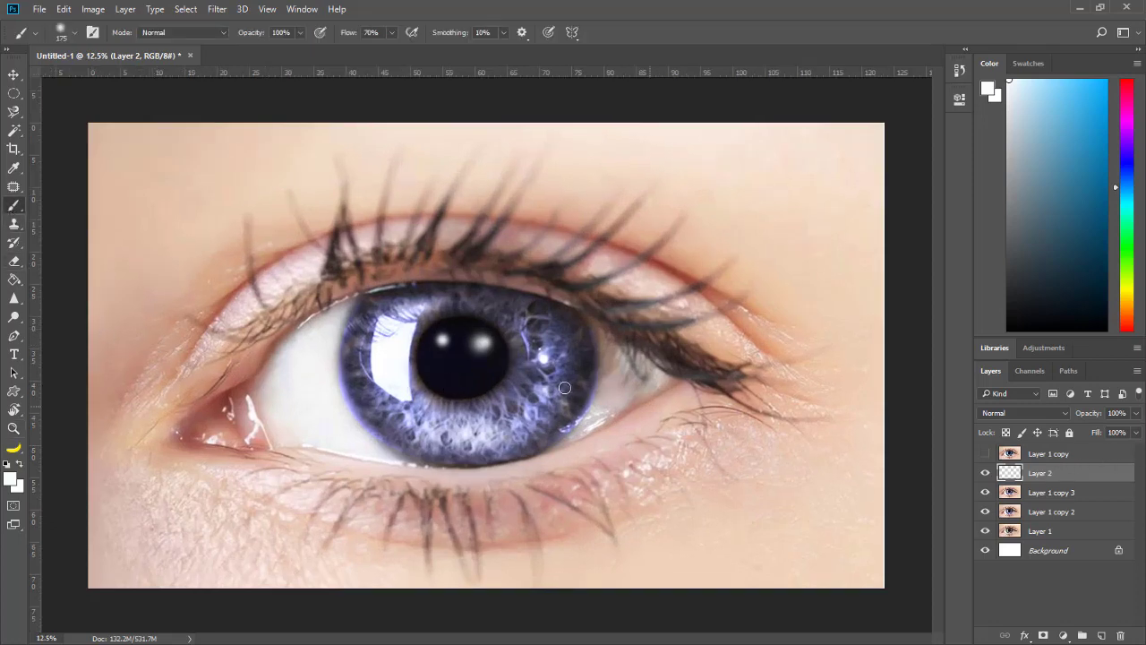
left_click_drag(440, 372, 486, 380)
key("ctrl+z")
Step: Lower the brush opacity and repaint a softer curved reflection on the lower pupil
left_click(298, 34)
left_click(485, 369)
mouse_move(489, 366)
left_mouse_down()
mouse_move(443, 377)
mouse_move(476, 399)
mouse_move(478, 375)
mouse_move(441, 377)
left_mouse_up()
Step: Drag Layer 2 with the catchlights to the top of the Layers panel
key("z")
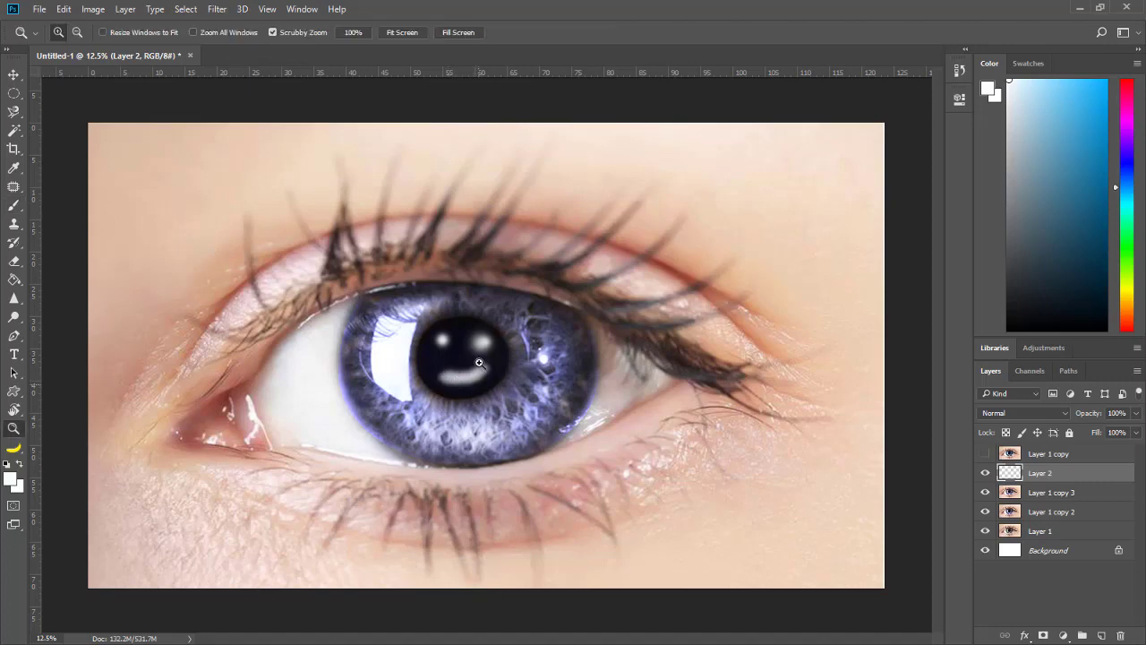
left_click(479, 363, "alt")
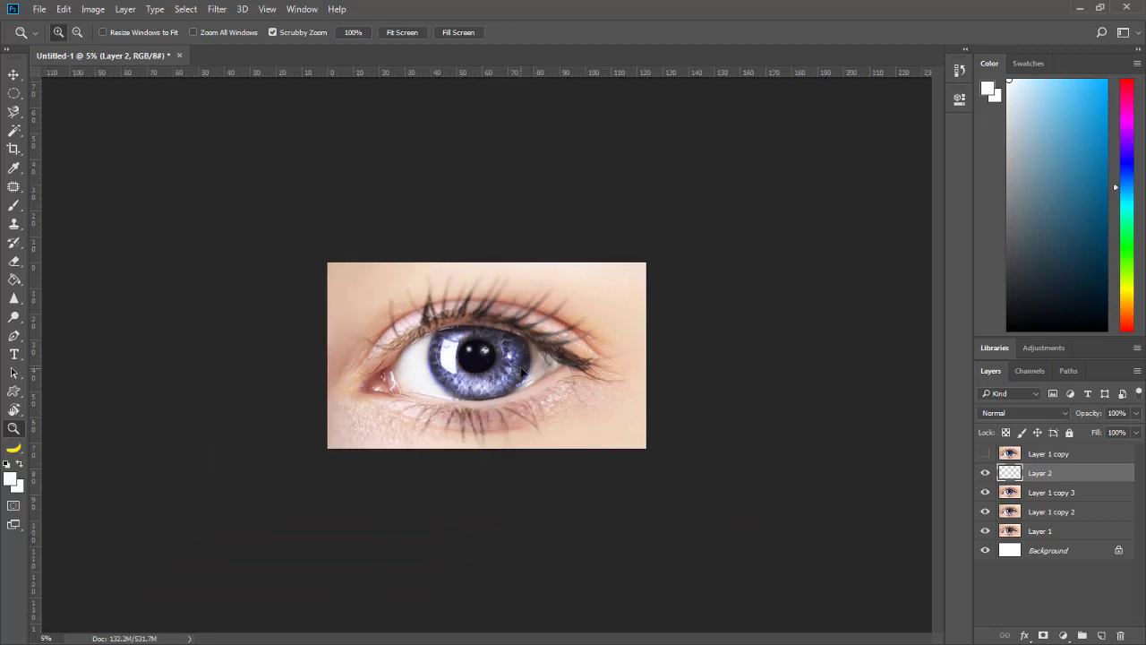
left_click(509, 373, "alt")
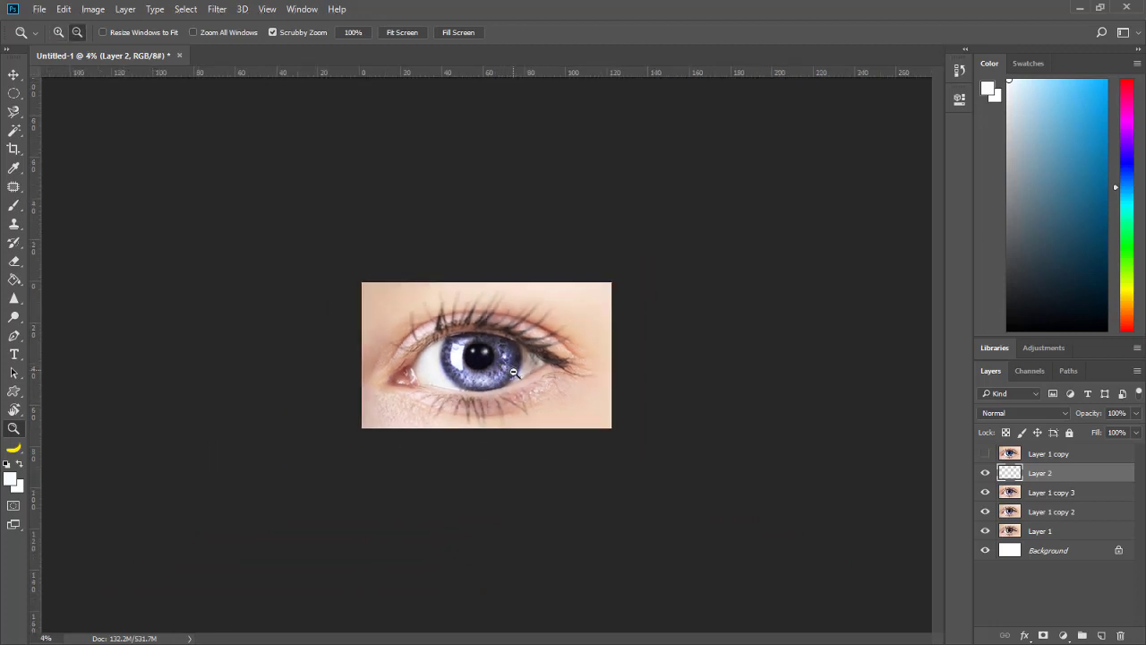
left_click(513, 371)
left_click(513, 371)
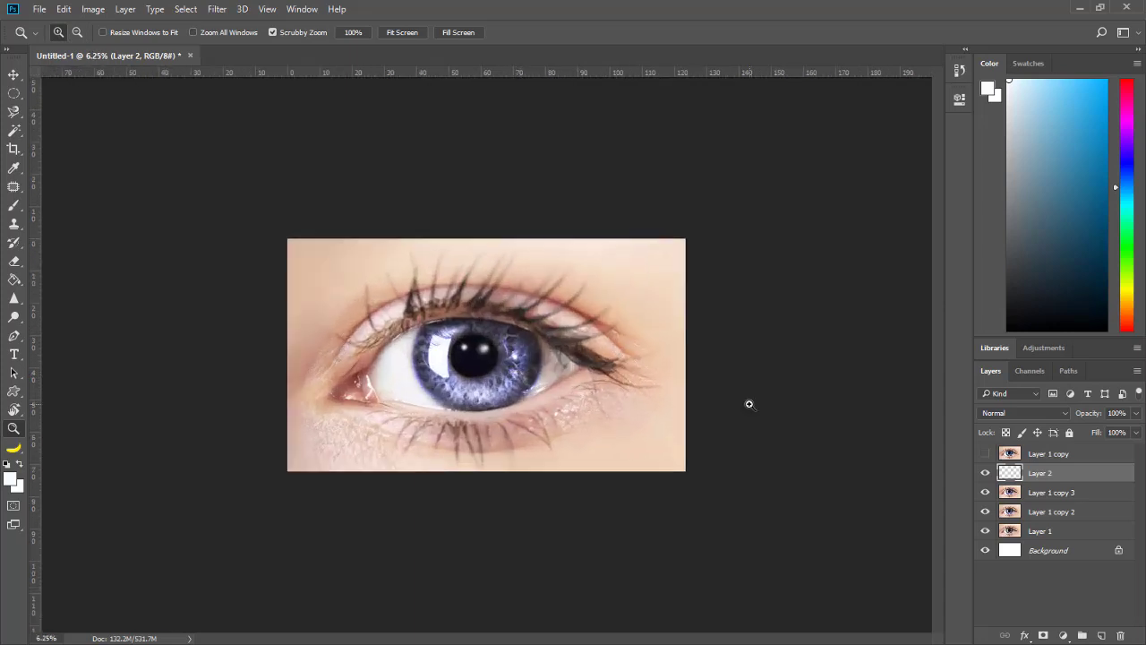
left_click_drag(1032, 477, 997, 457)
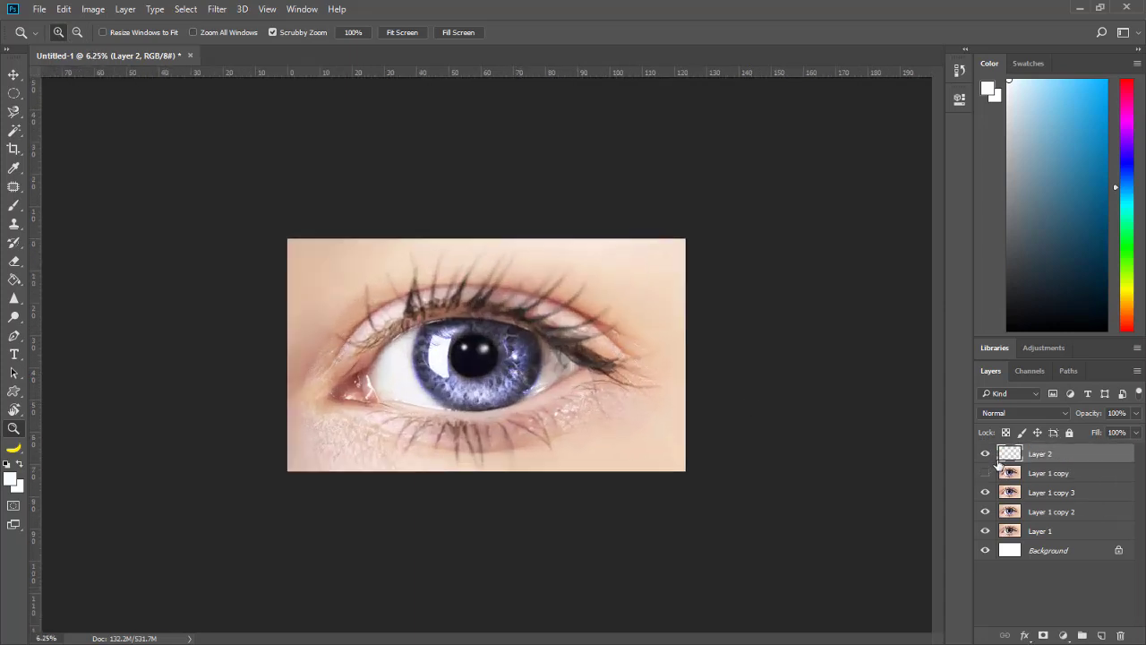
Step: Make Layer 1 copy visible, hide Layer 1 copy 3, and select Layer 1 copy
left_click(986, 473)
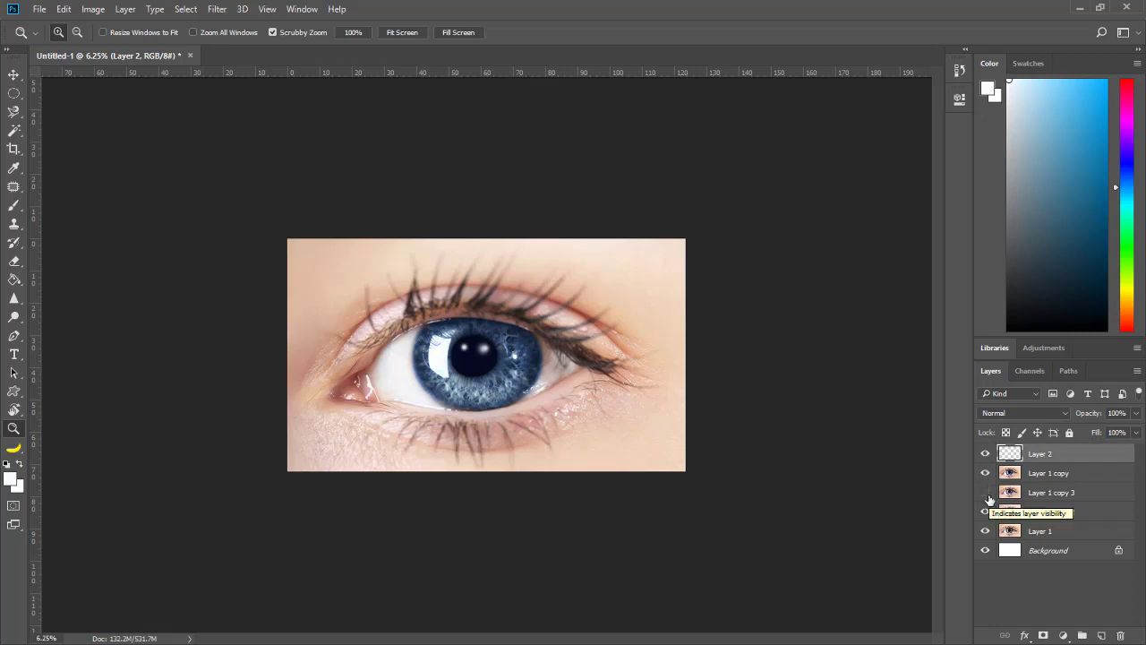
left_click(986, 492)
left_click(1007, 475)
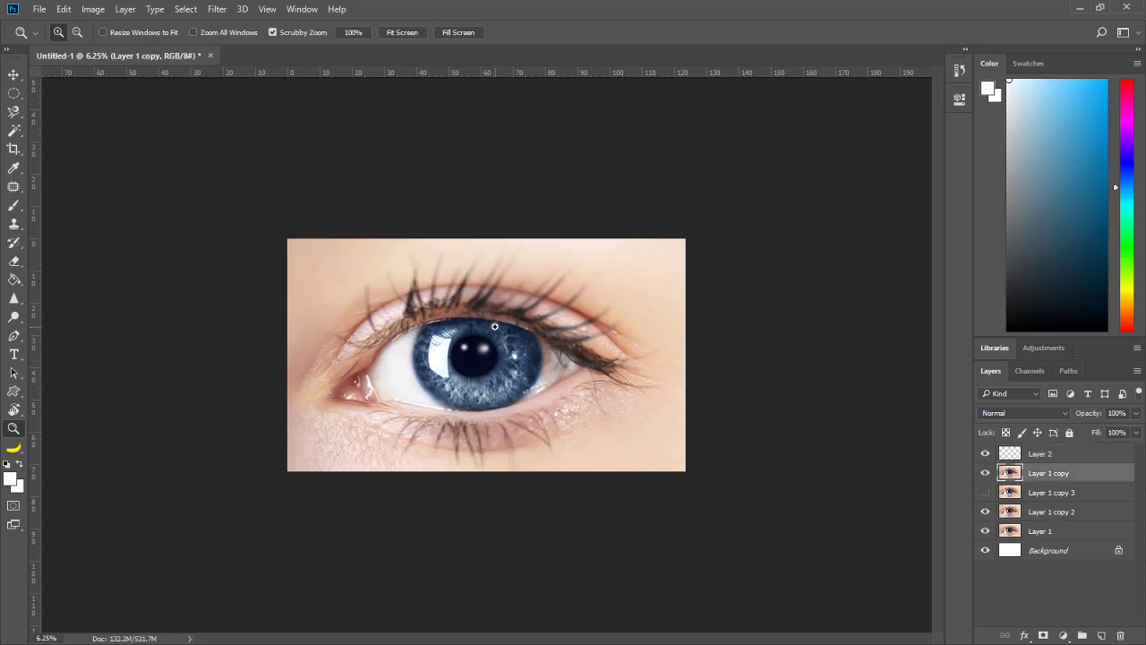
key("ctrl+plus")
Step: Dodge the blue iris around the pupil with Midtones range and a brush of about 400 px
left_click(13, 206)
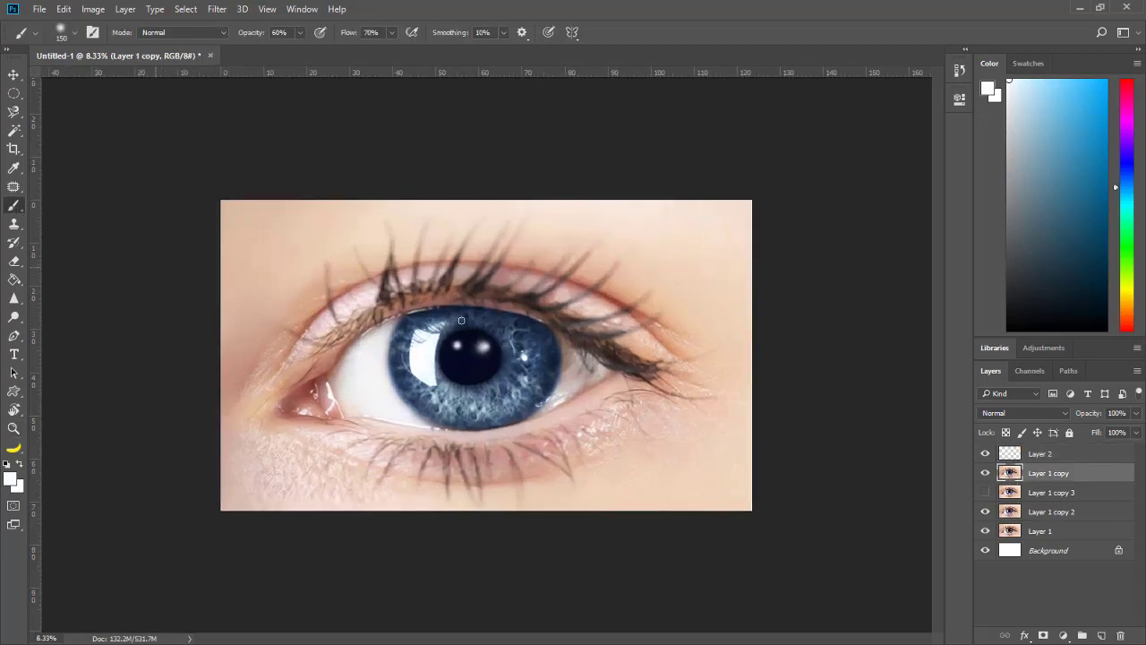
left_click(13, 317)
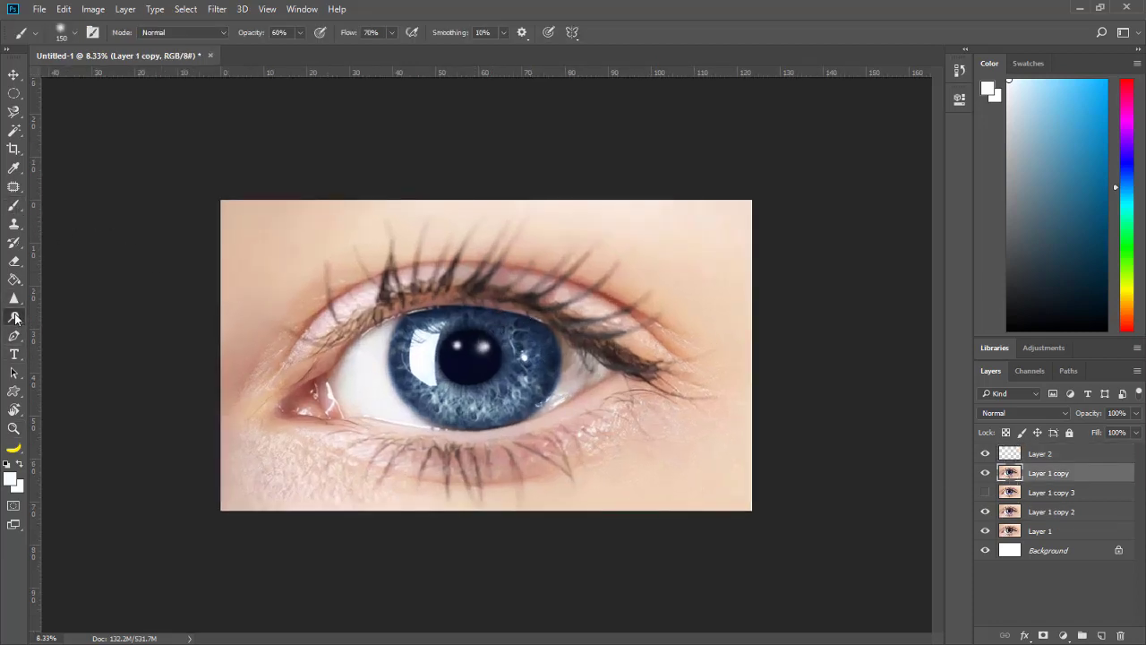
left_click(80, 332)
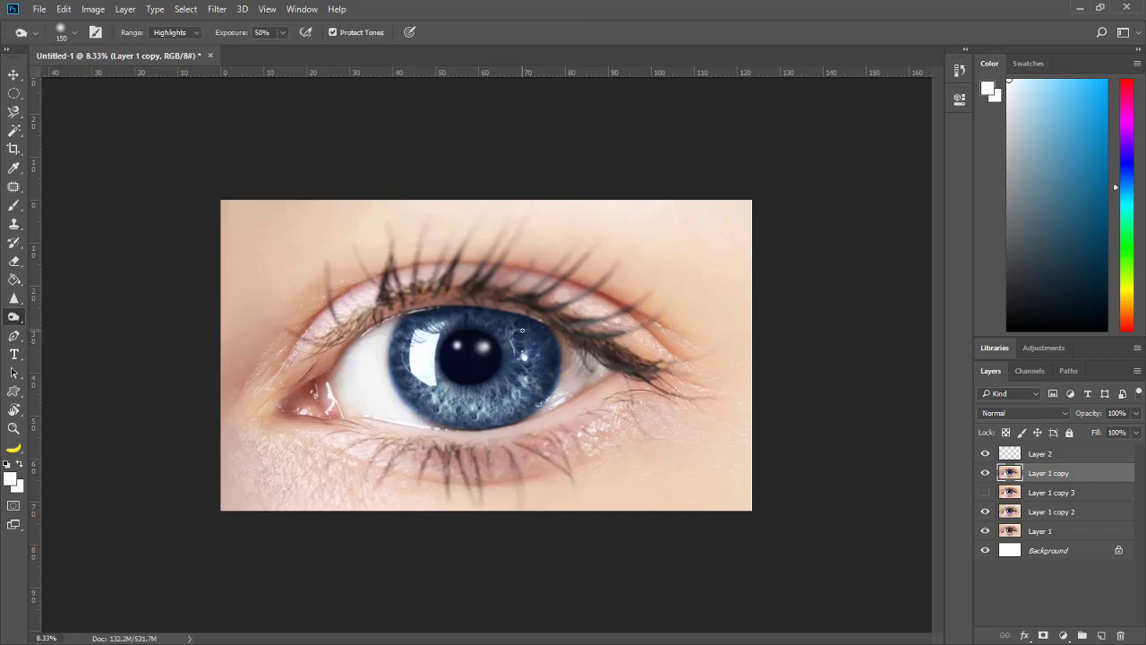
key("bracketright")
key("bracketright")
key("bracketright")
left_click(186, 33)
left_click(170, 51)
key("bracketleft")
key("bracketleft")
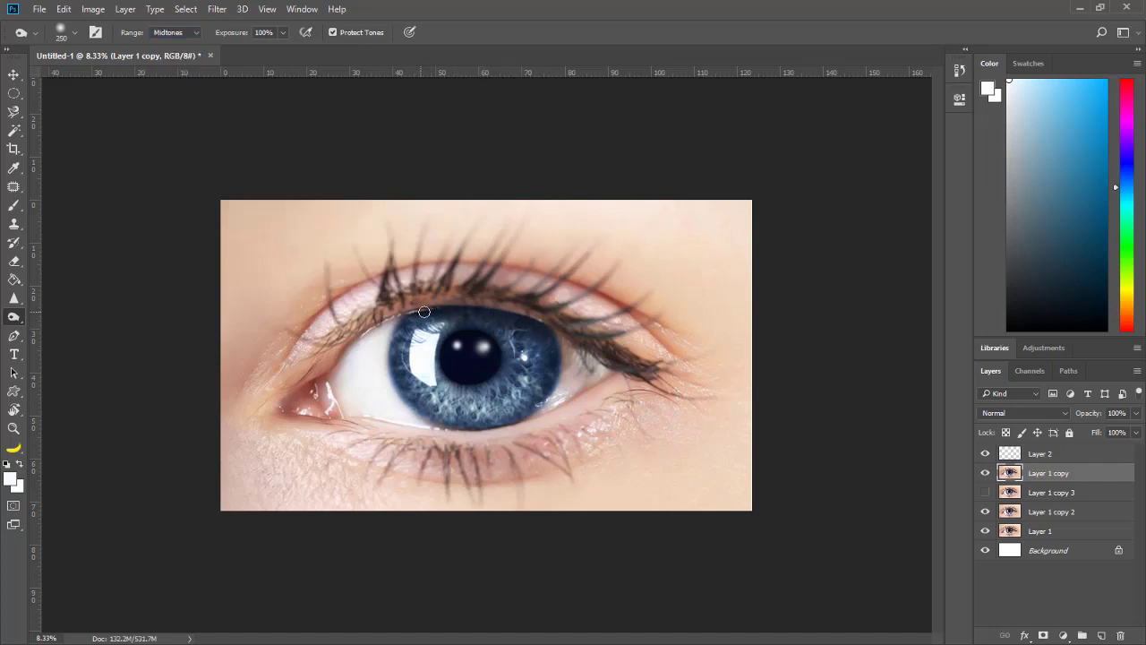
key("bracketright")
key("bracketright")
key("bracketright")
key("bracketright")
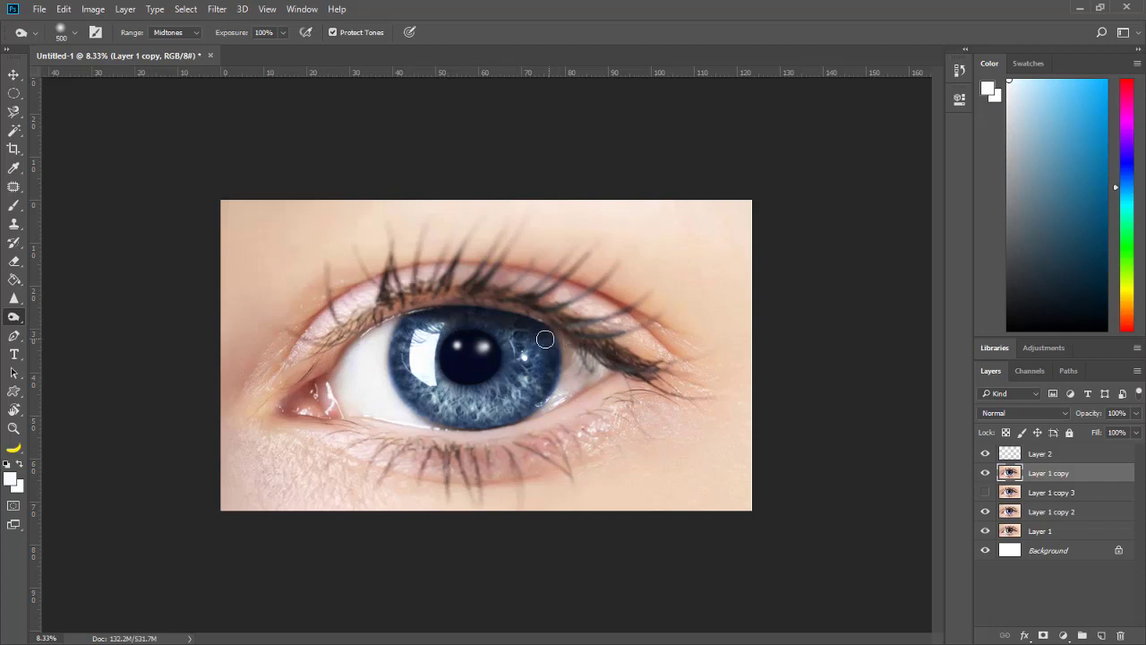
key("bracketleft")
key("bracketleft")
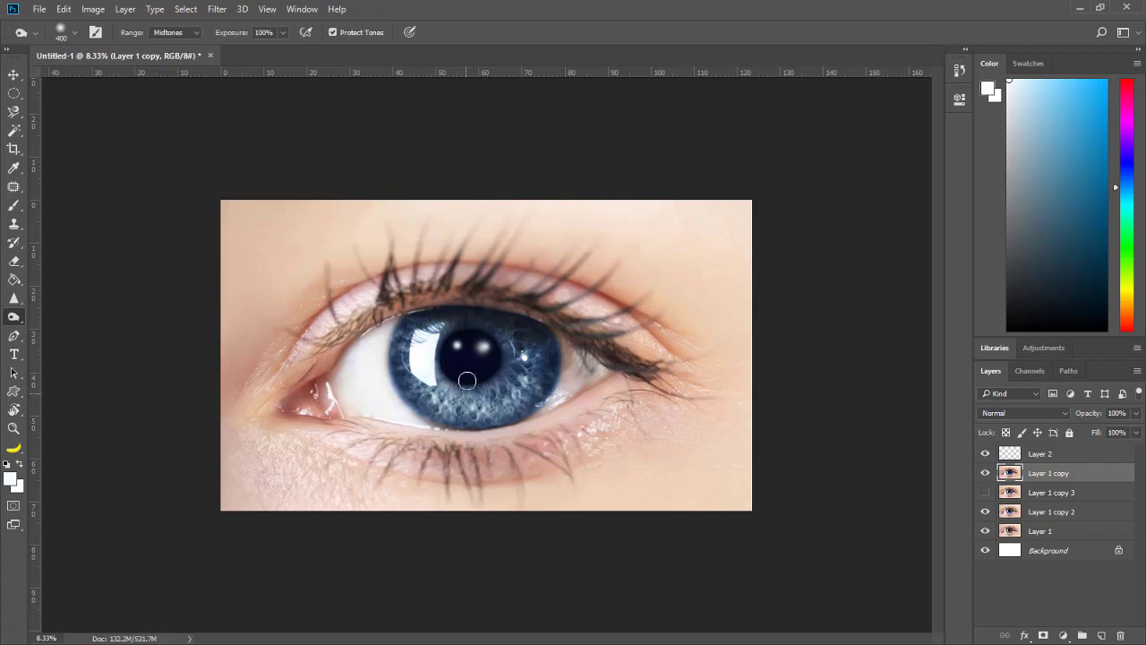
key("z")
left_click(439, 358, "alt")
left_click(440, 358, "alt")
Step: Toggle Layer 1 copy to compare the iris, leaving it visible and Layer 1 copy 2 hidden
left_click(446, 421, "alt")
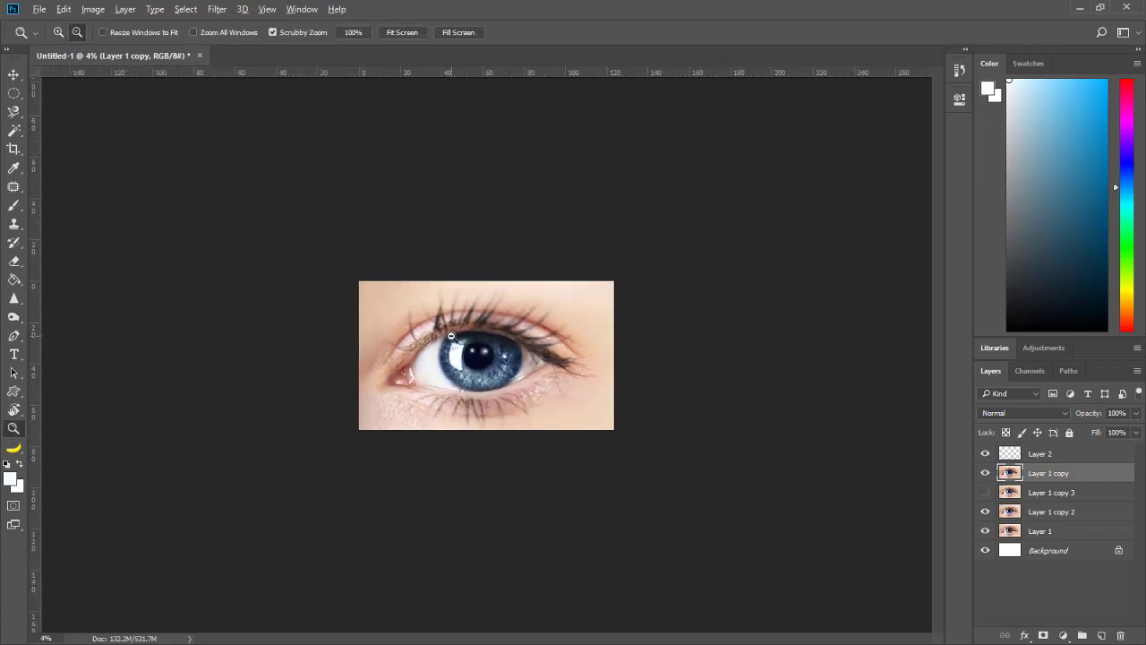
left_click(394, 405, "alt")
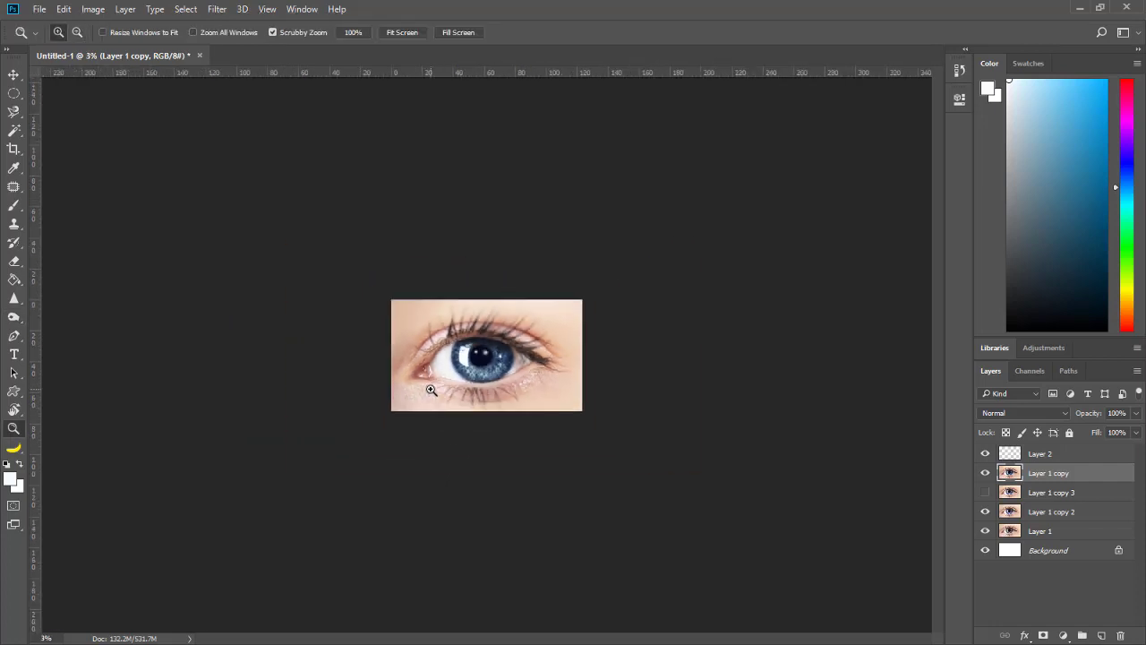
left_click(461, 376)
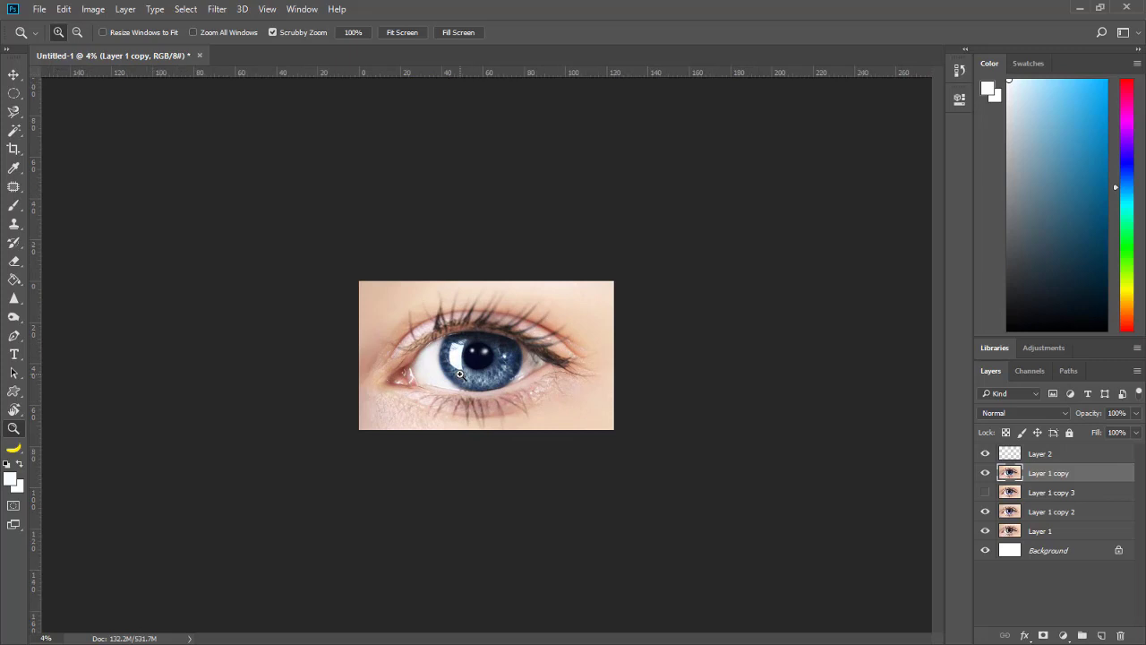
left_click(986, 472)
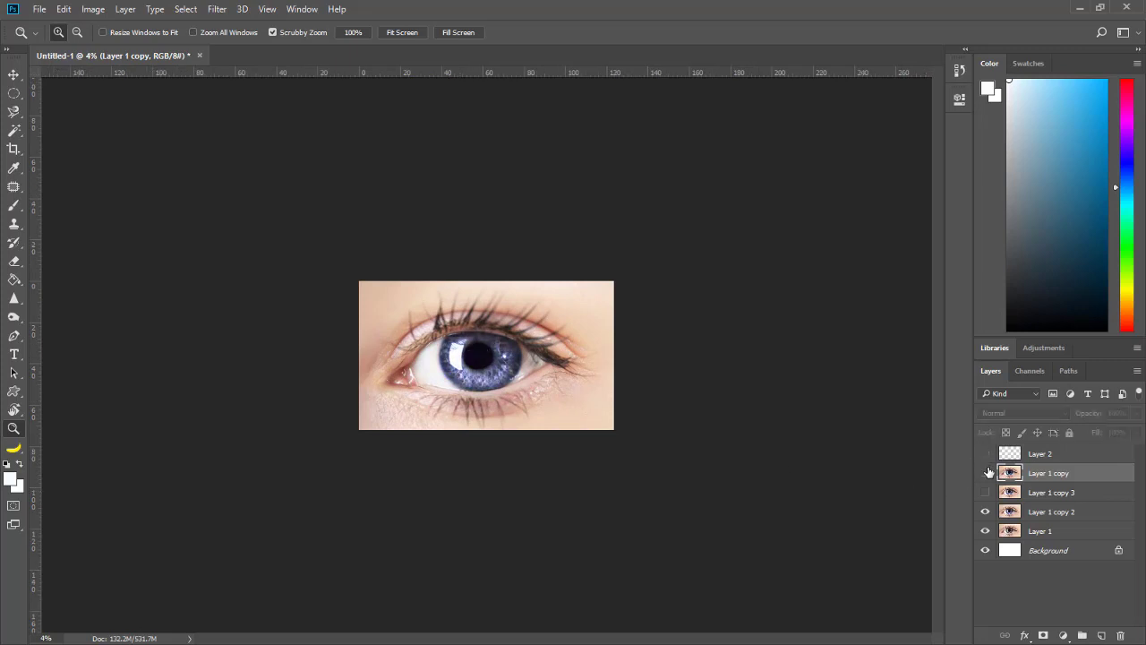
left_click(985, 511)
left_click(986, 473)
left_click(986, 454)
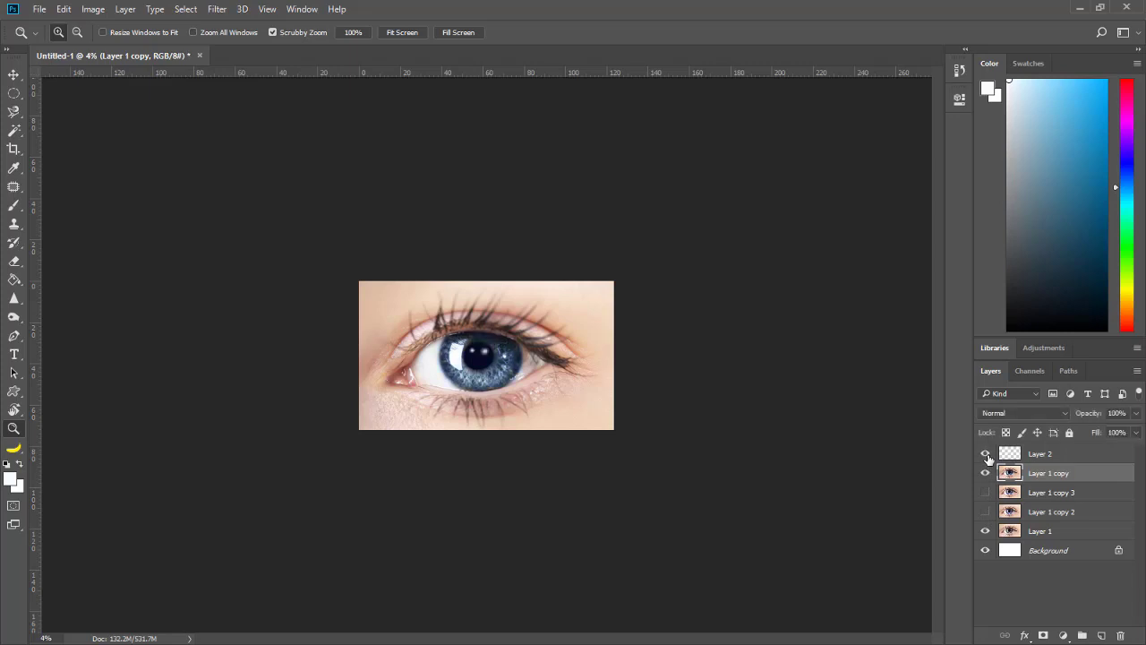
left_click(493, 361)
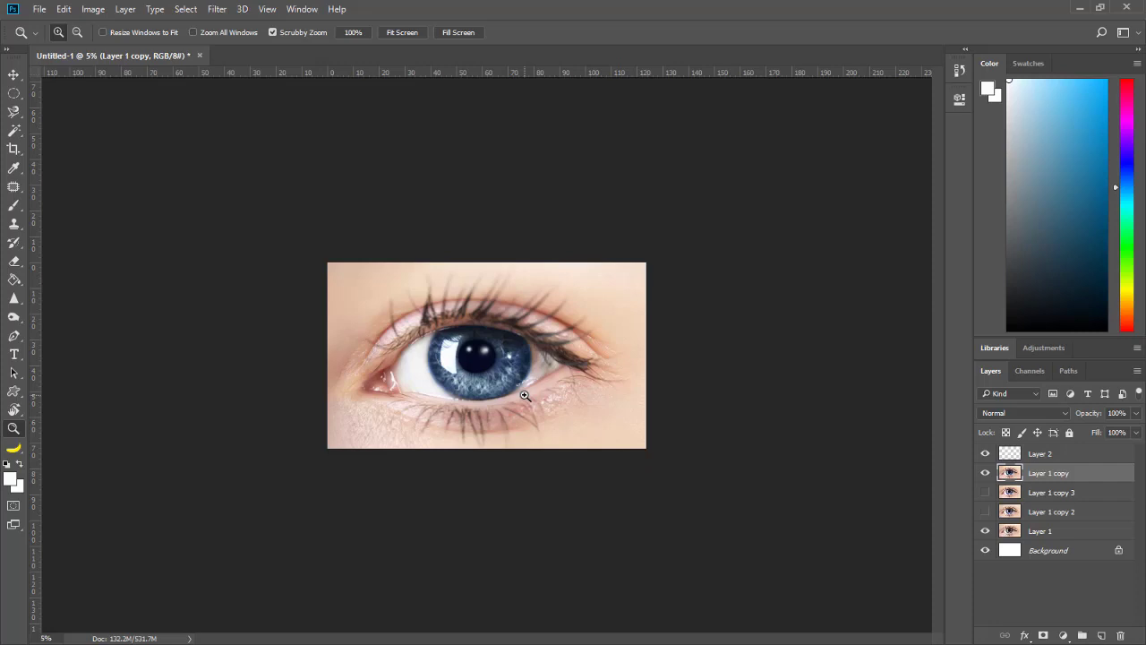